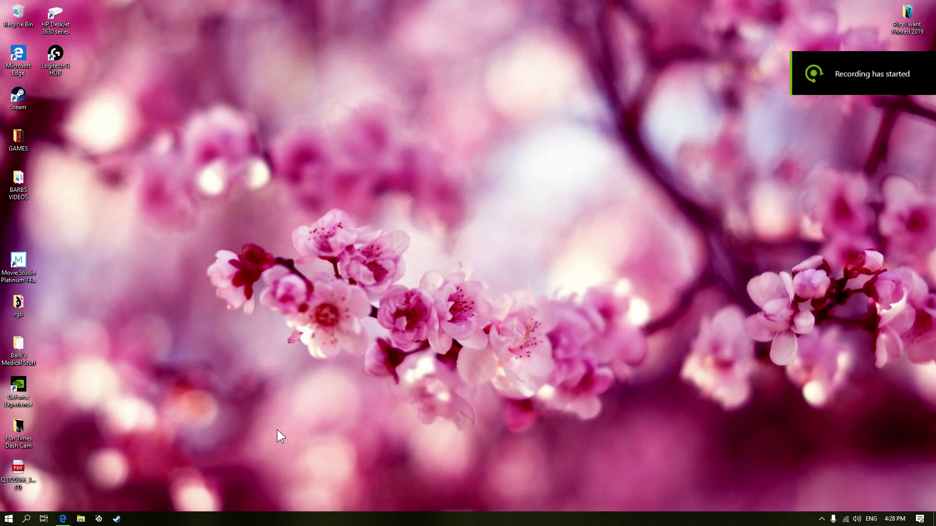
Open the official MSI Afterburner page on msi.com and scroll to its download section.
{"action": "left_click", "coordinate": [63, 518]}
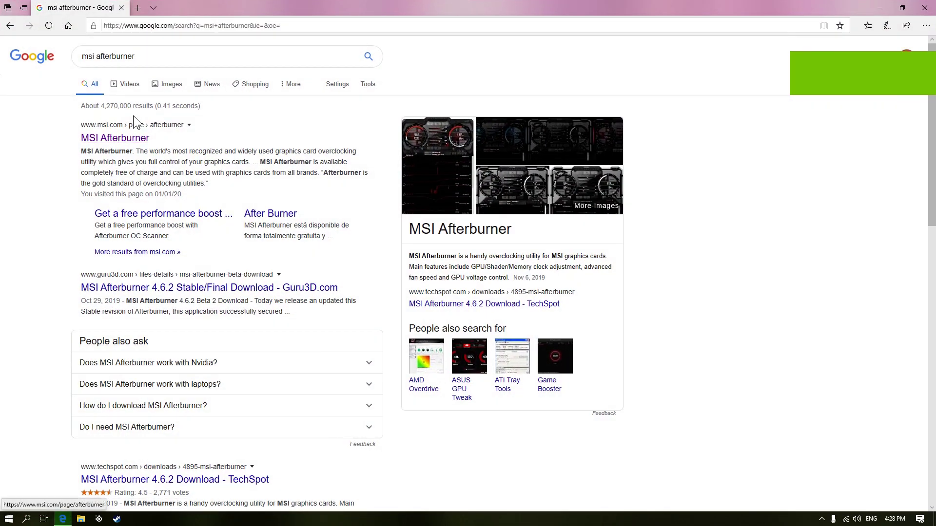
{"action": "left_click", "coordinate": [108, 140]}
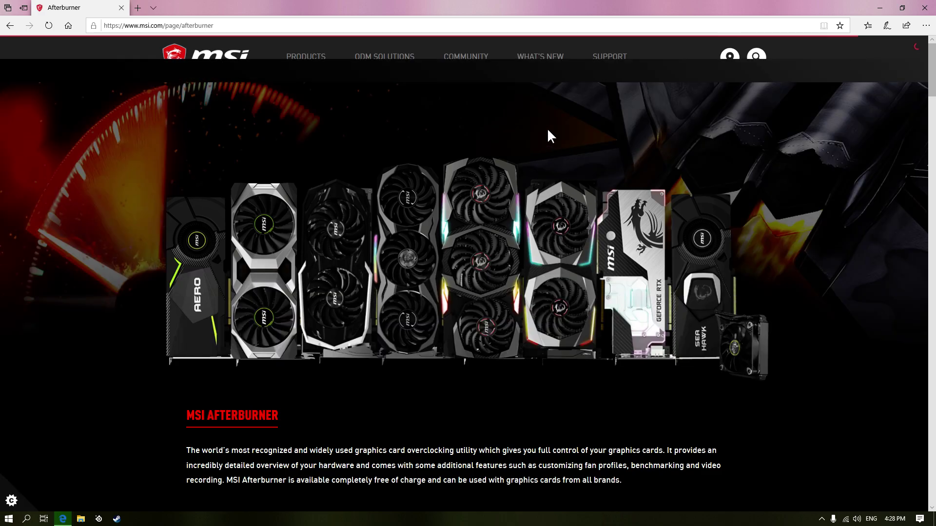
{"action": "scroll", "coordinate": [547, 133], "scroll_direction": "down", "scroll_amount": 10}
{"action": "scroll", "coordinate": [539, 188], "scroll_direction": "down", "scroll_amount": 20}
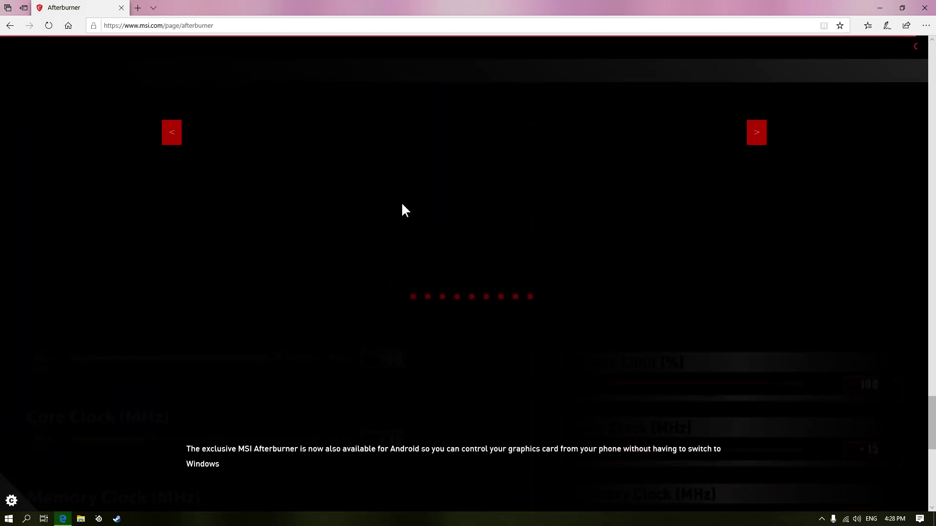
{"action": "scroll", "coordinate": [402, 212], "scroll_direction": "down", "scroll_amount": 5}
{"action": "scroll", "coordinate": [400, 219], "scroll_direction": "up", "scroll_amount": 3}
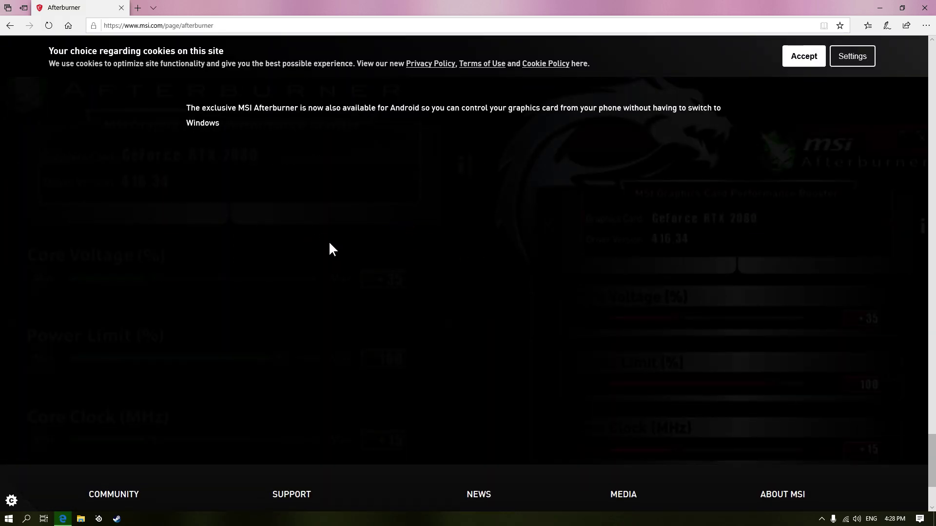
Download MSIAfterburnerSetup.zip and open its 4.6.2 folder inside the archive.
{"action": "left_click", "coordinate": [280, 313]}
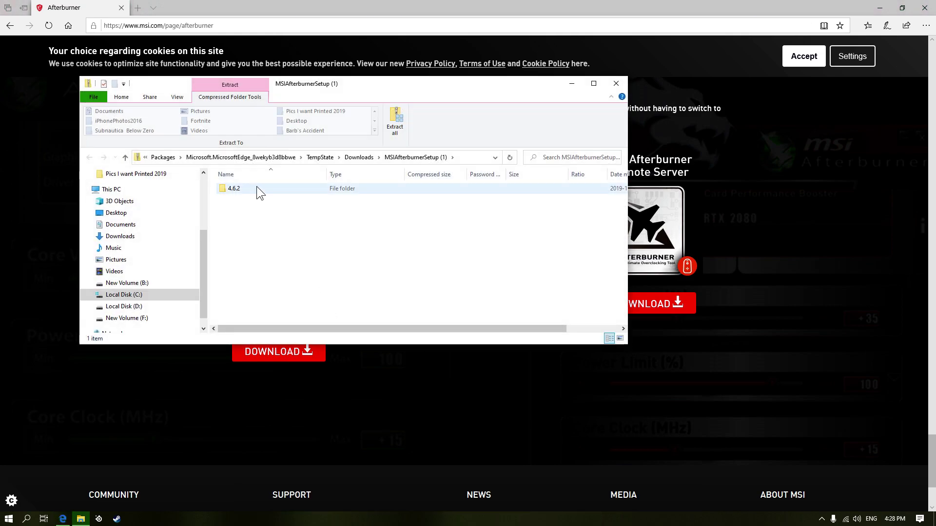
{"action": "double_click", "coordinate": [257, 188]}
{"action": "double_click", "coordinate": [256, 188]}
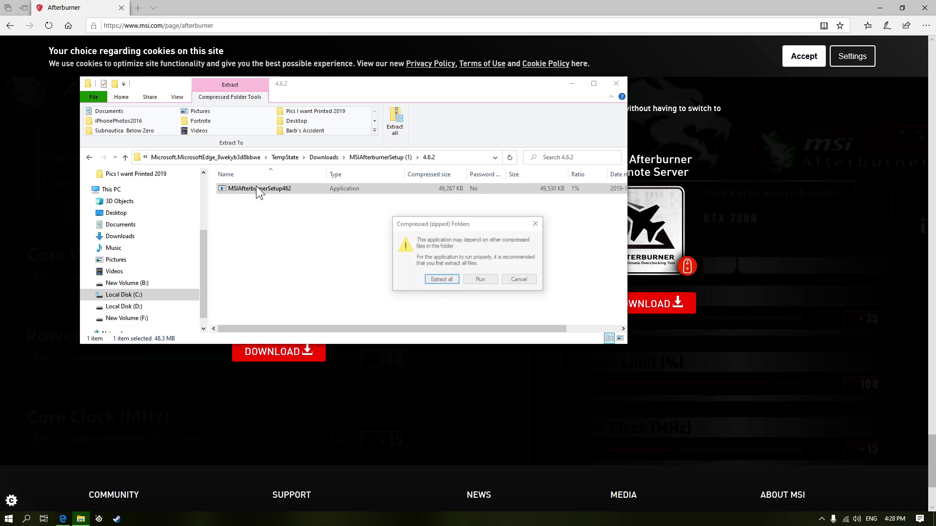
Extract the archive and launch MSIAfterburnerSetup462 from the extracted 4.6.2 folder.
{"action": "left_click", "coordinate": [445, 280]}
{"action": "left_click", "coordinate": [555, 354]}
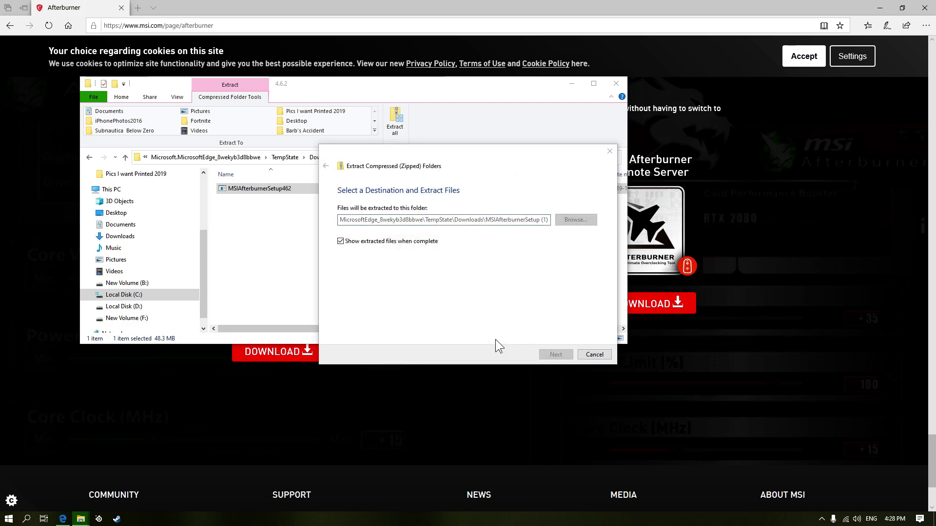
{"action": "double_click", "coordinate": [270, 198]}
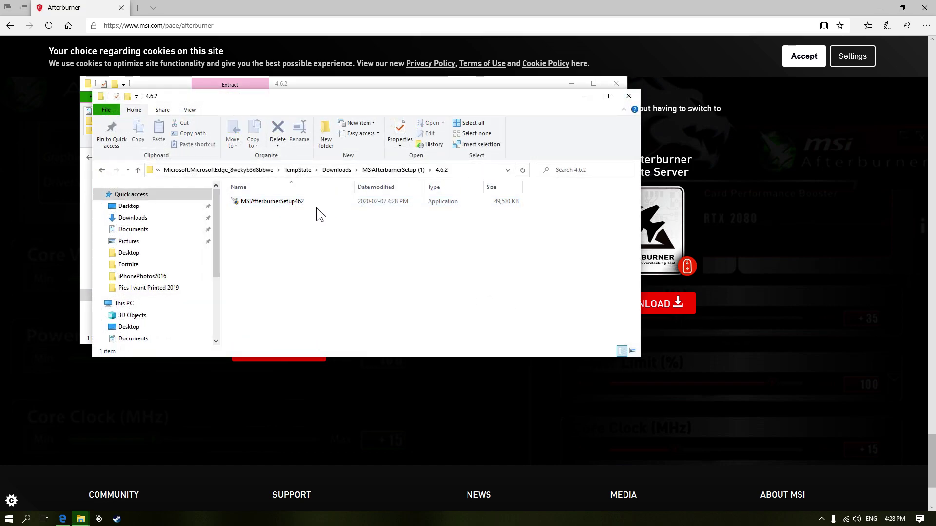
{"action": "double_click", "coordinate": [300, 202]}
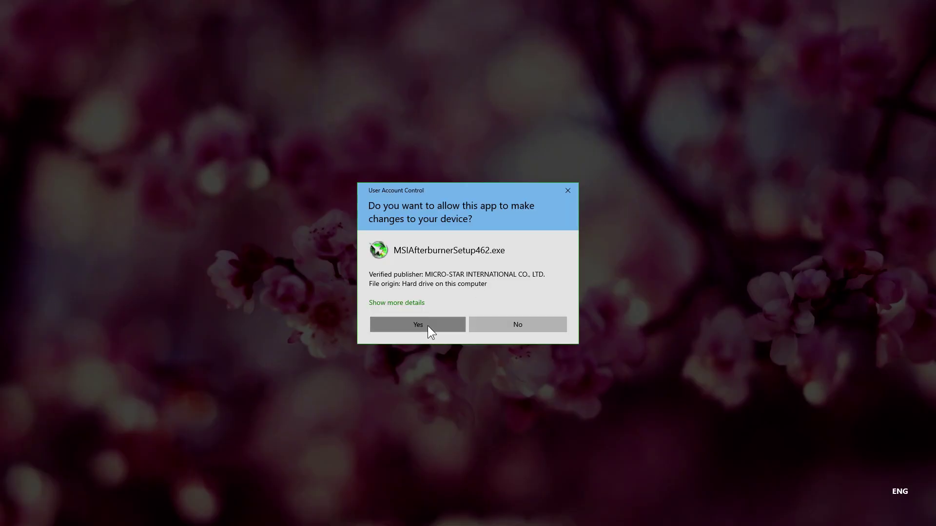
Approve the installer, choose English, and accept the Afterburner licence agreement.
{"action": "left_click", "coordinate": [428, 325]}
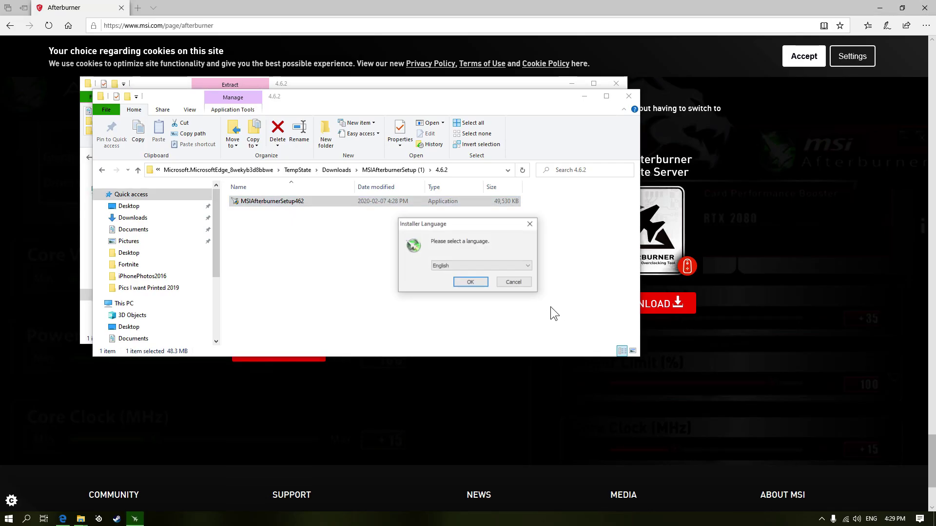
{"action": "left_click", "coordinate": [470, 283]}
{"action": "left_click", "coordinate": [522, 339]}
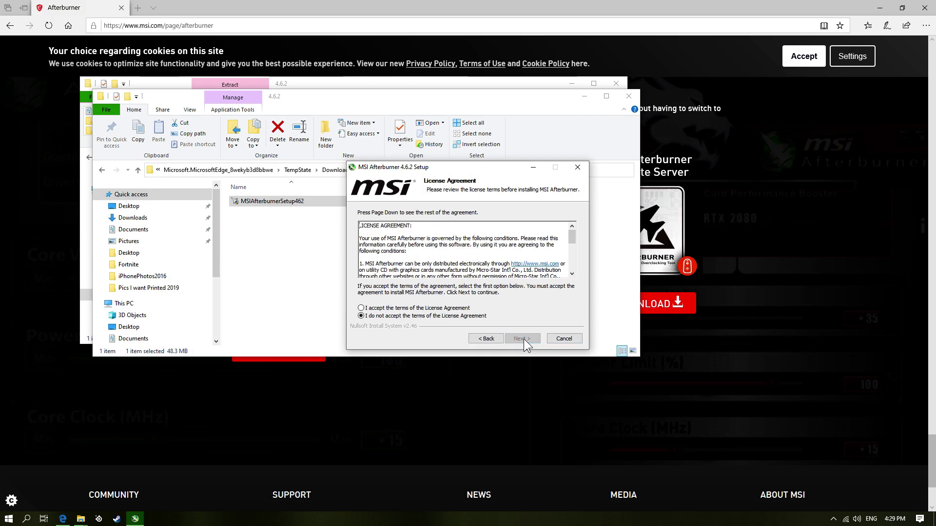
{"action": "left_click", "coordinate": [361, 308]}
{"action": "left_click", "coordinate": [520, 338]}
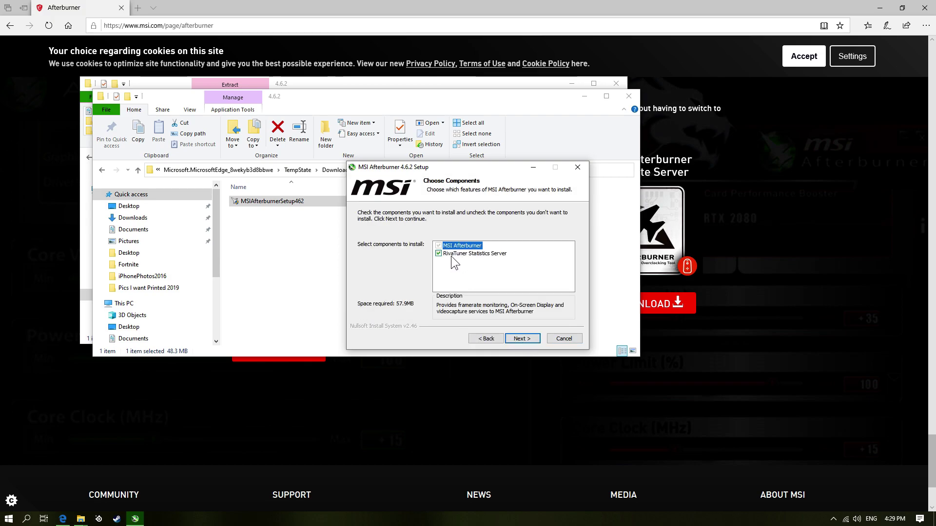
Keep both components, the default location and shortcuts folder, and start installing.
{"action": "left_click", "coordinate": [523, 337]}
{"action": "left_click", "coordinate": [524, 337]}
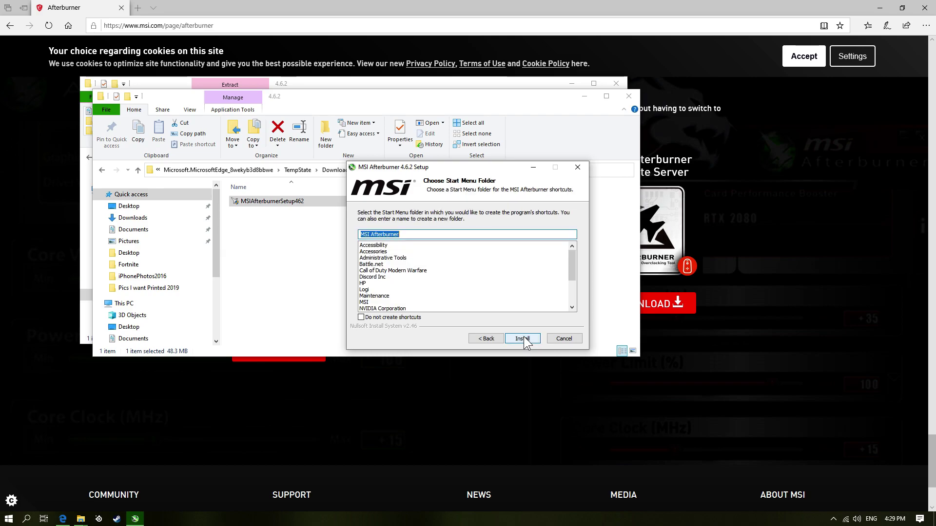
{"action": "left_click", "coordinate": [523, 337]}
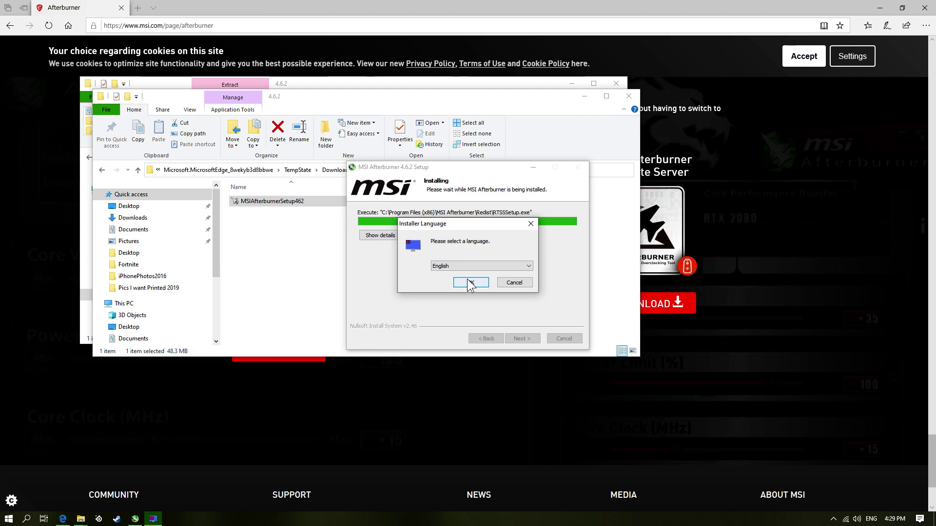
Reinstall RivaTuner Statistics Server 7.2.3 in English with the default location and shortcuts.
{"action": "left_click", "coordinate": [470, 283]}
{"action": "left_click", "coordinate": [491, 291]}
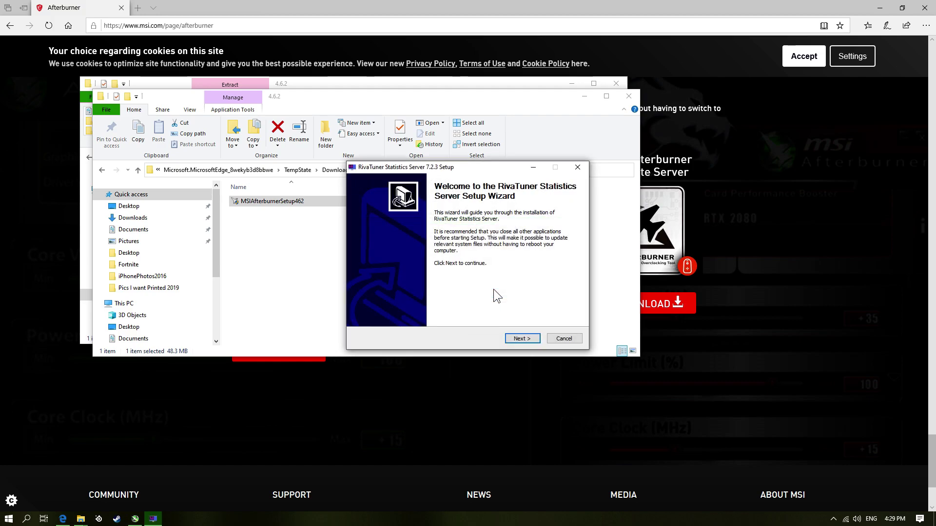
{"action": "left_click", "coordinate": [518, 338]}
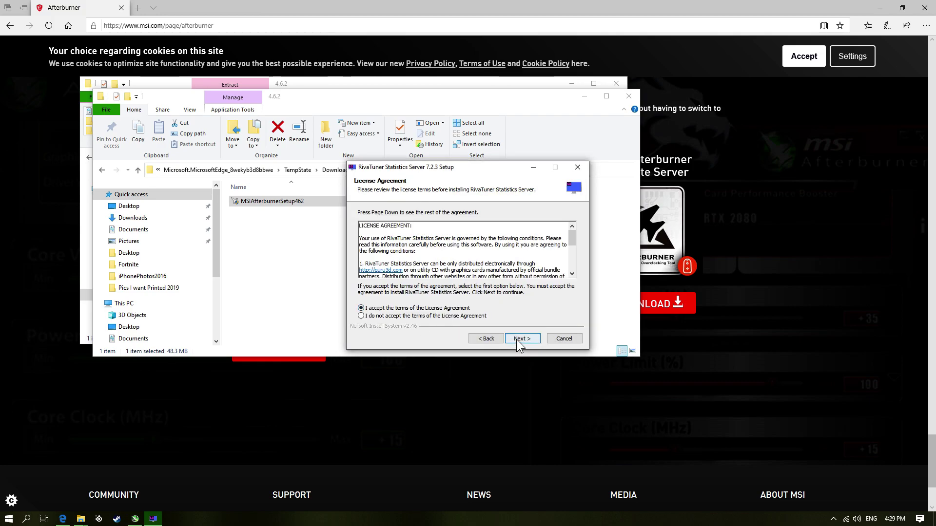
{"action": "left_click", "coordinate": [516, 339]}
{"action": "left_click", "coordinate": [516, 339]}
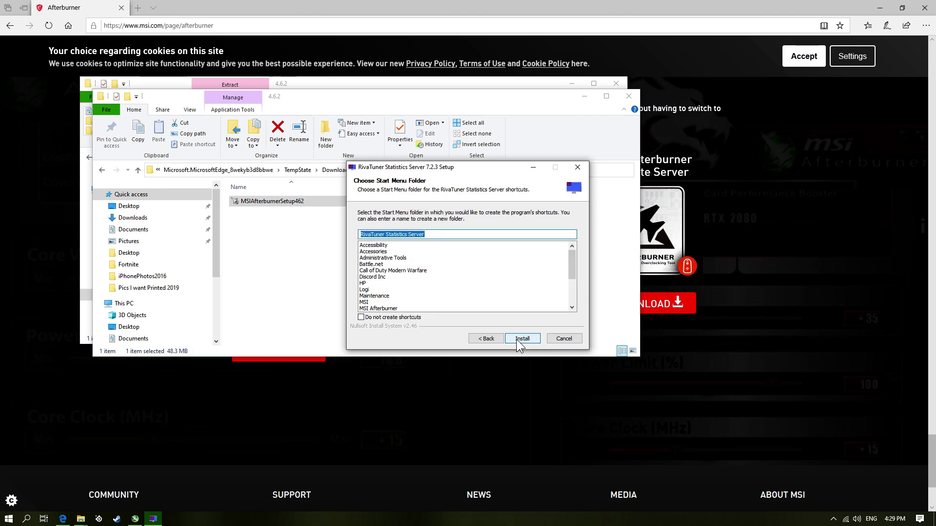
{"action": "left_click", "coordinate": [516, 339]}
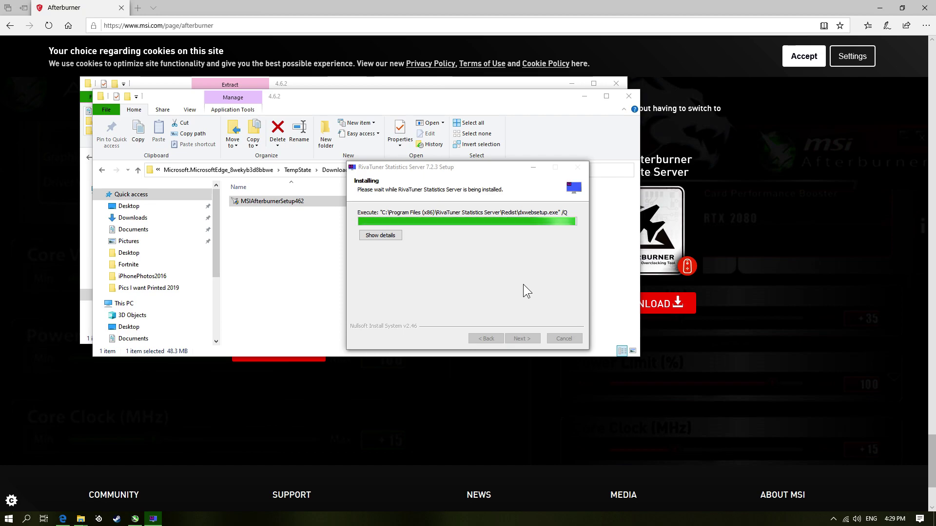
Finish the setup, close the ReadMe document, and minimize Edge.
{"action": "left_click", "coordinate": [520, 341]}
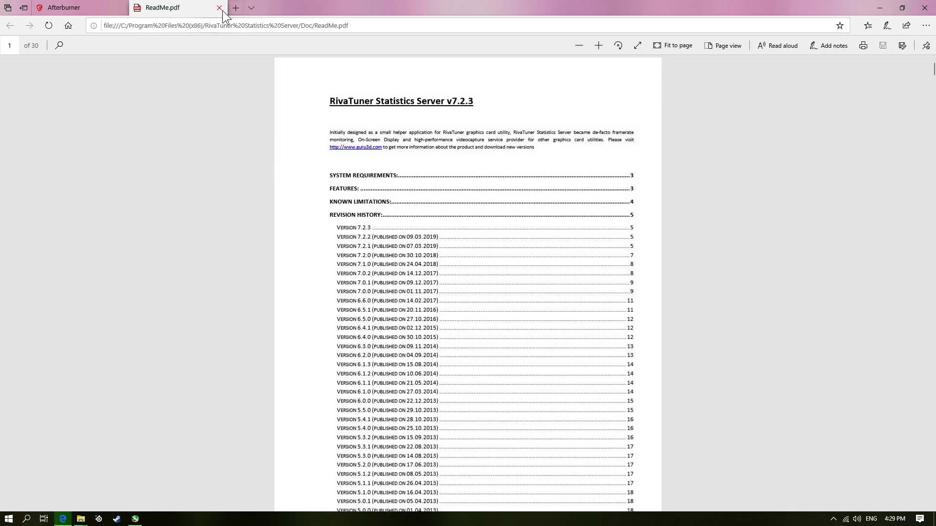
{"action": "left_click", "coordinate": [219, 8]}
{"action": "left_click", "coordinate": [895, 9]}
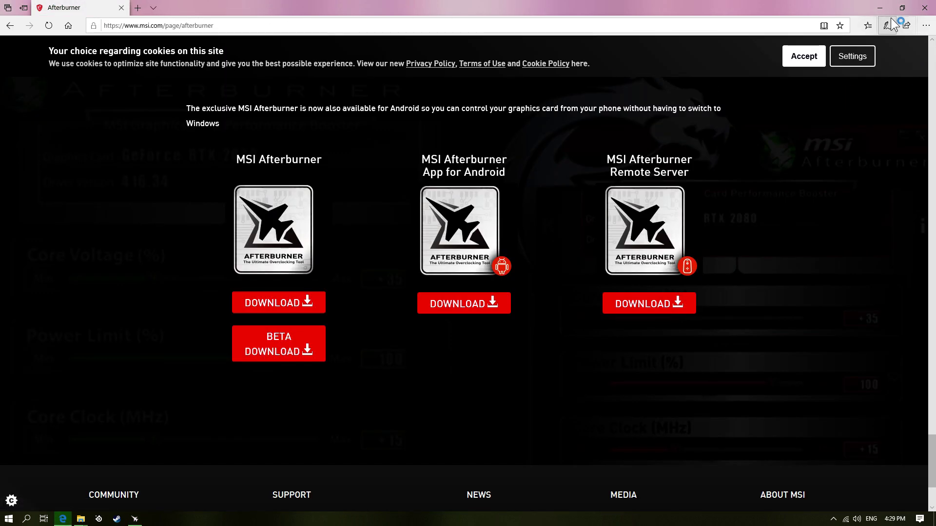
{"action": "left_click", "coordinate": [880, 8]}
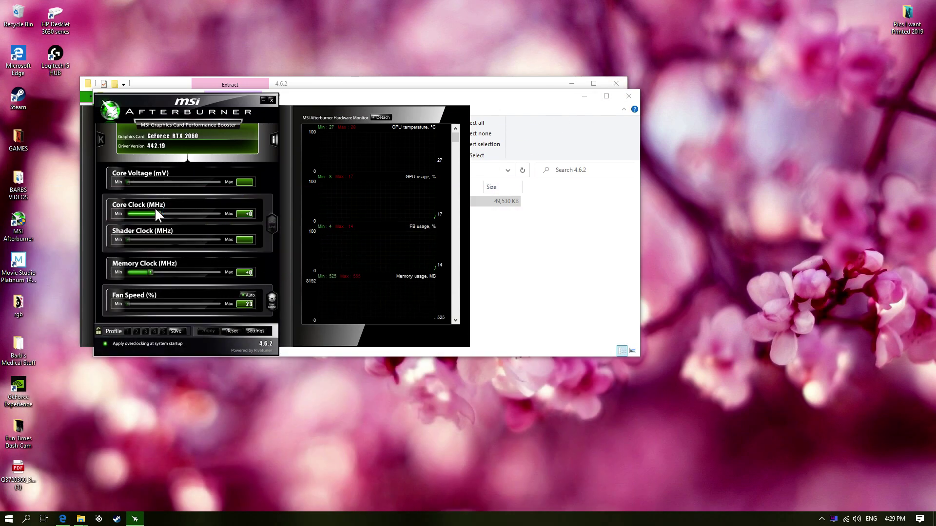
Move the Afterburner window to the lower right and minimize both Explorer windows.
{"action": "left_click_drag", "start_coordinate": [242, 100], "coordinate": [563, 151]}
{"action": "left_click", "coordinate": [585, 96]}
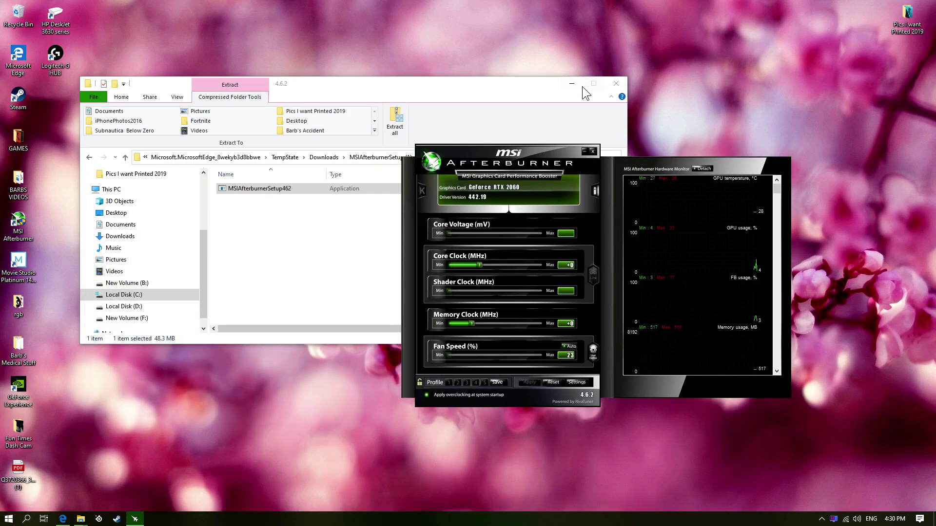
{"action": "left_click", "coordinate": [572, 83]}
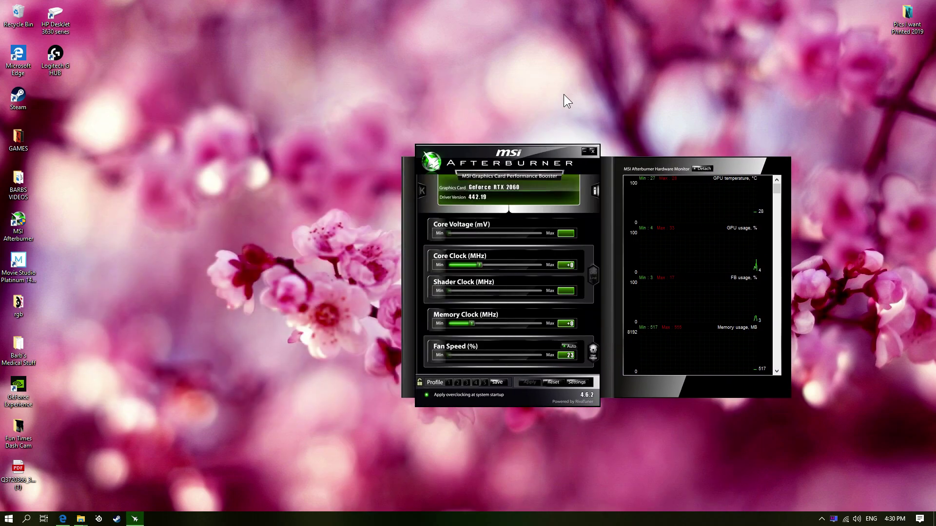
In the Monitoring settings, stop monitoring GPU temperature and CPU1–CPU4 usage.
{"action": "left_click", "coordinate": [580, 382]}
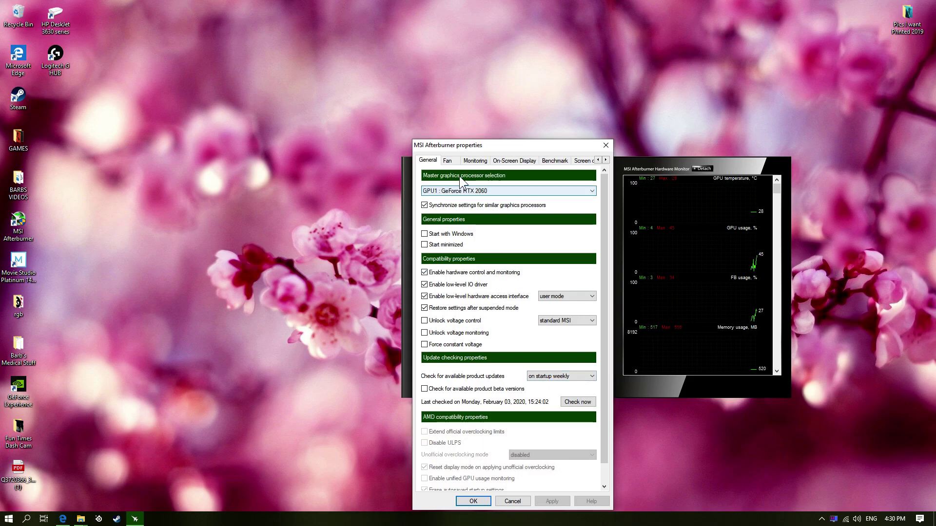
{"action": "left_click", "coordinate": [480, 161]}
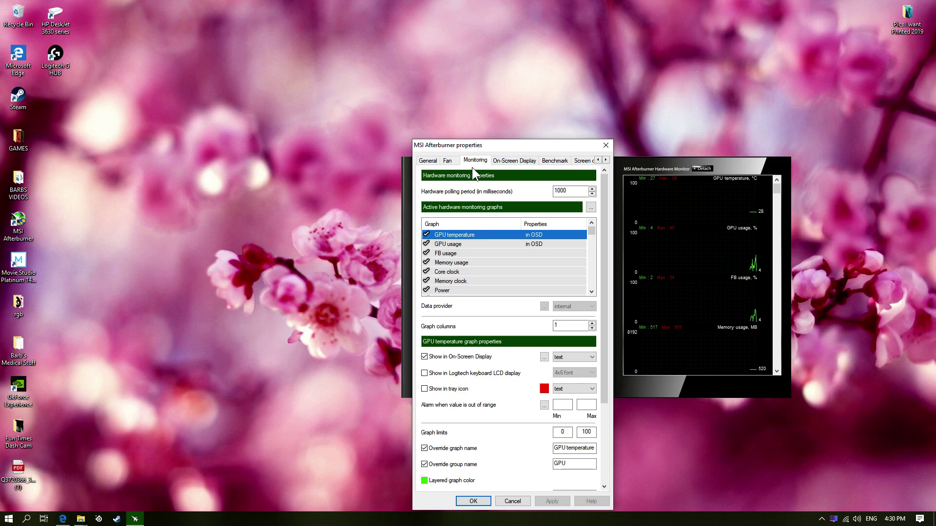
{"action": "left_click", "coordinate": [427, 234]}
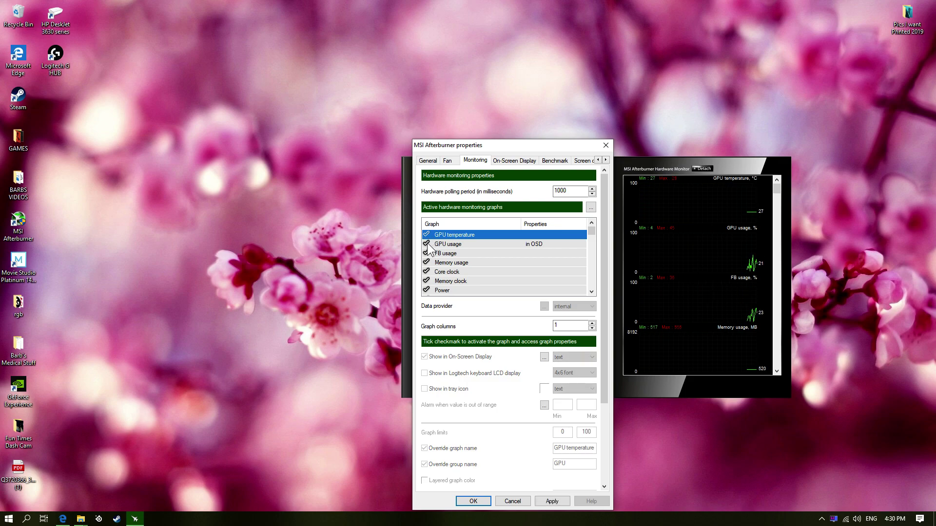
{"action": "scroll", "coordinate": [428, 248], "scroll_direction": "down", "scroll_amount": 3}
{"action": "left_click", "coordinate": [428, 245]}
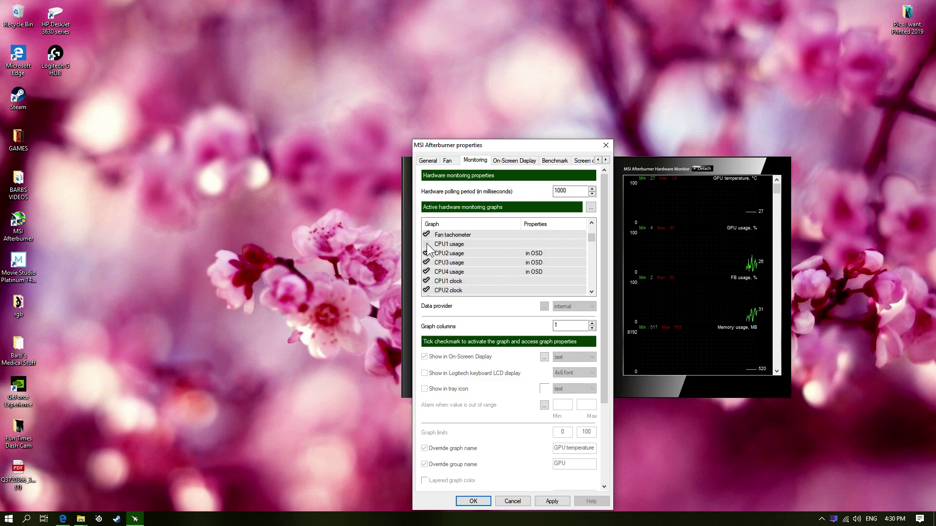
{"action": "left_click", "coordinate": [427, 253]}
{"action": "left_click", "coordinate": [428, 263]}
{"action": "left_click", "coordinate": [428, 271]}
Stop monitoring CPU6, CPU7, CPU9, CPU11 and CPU12 usage.
{"action": "scroll", "coordinate": [429, 275], "scroll_direction": "down", "scroll_amount": 2}
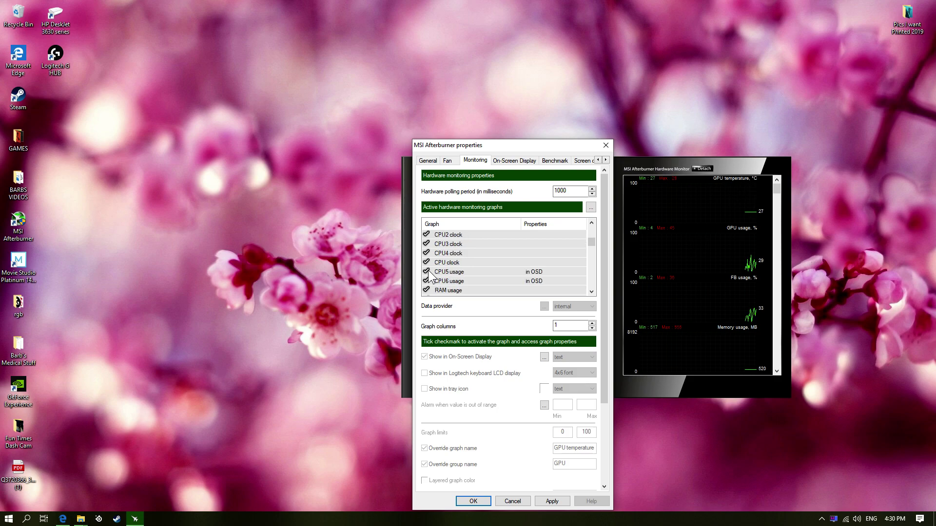
{"action": "left_click", "coordinate": [429, 280]}
{"action": "scroll", "coordinate": [429, 280], "scroll_direction": "down", "scroll_amount": 3}
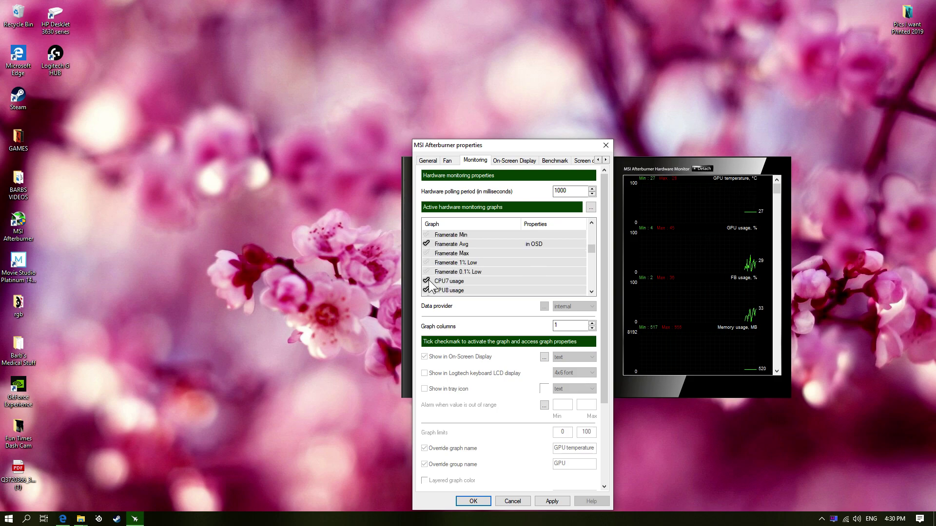
{"action": "scroll", "coordinate": [429, 243], "scroll_direction": "down", "scroll_amount": 1}
{"action": "left_click", "coordinate": [427, 253]}
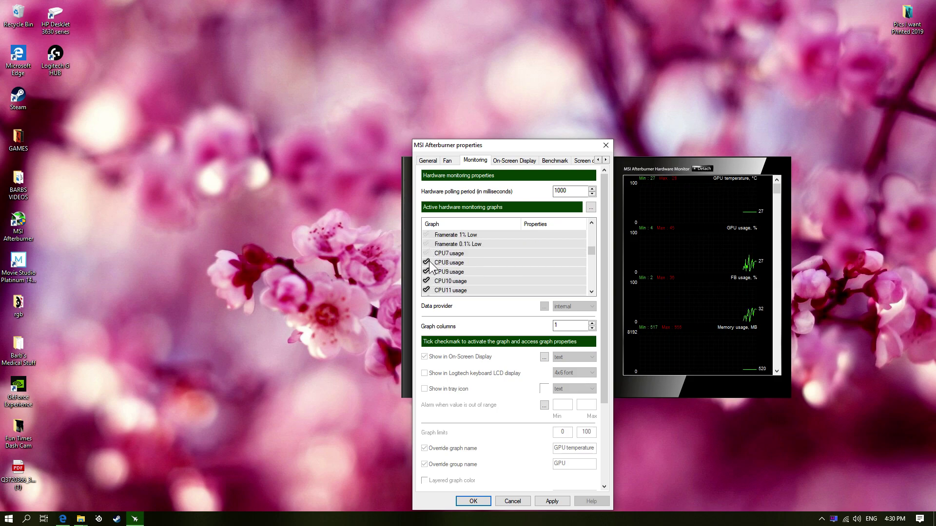
{"action": "left_click", "coordinate": [427, 272]}
{"action": "left_click", "coordinate": [427, 290]}
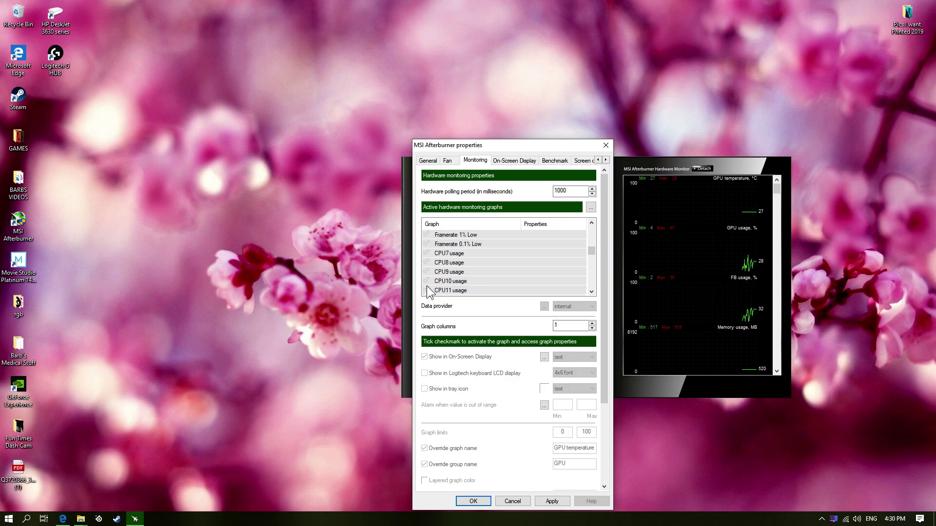
{"action": "scroll", "coordinate": [430, 278], "scroll_direction": "down", "scroll_amount": 1}
{"action": "left_click", "coordinate": [427, 271]}
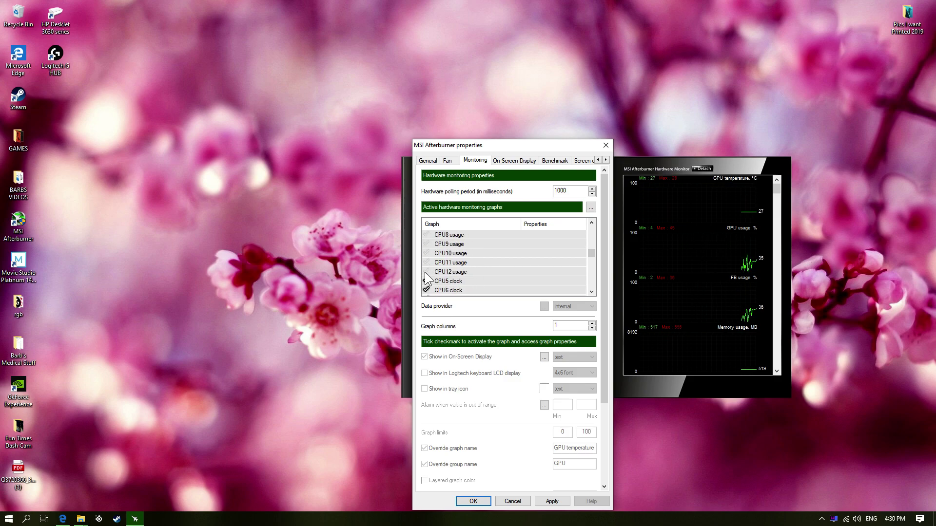
Untick CPU6–CPU9 and CPU12 clocks, Commit charge, VID usage, Fan speed 2 and Temp limit.
{"action": "scroll", "coordinate": [427, 266], "scroll_direction": "down", "scroll_amount": 1}
{"action": "left_click", "coordinate": [427, 266]}
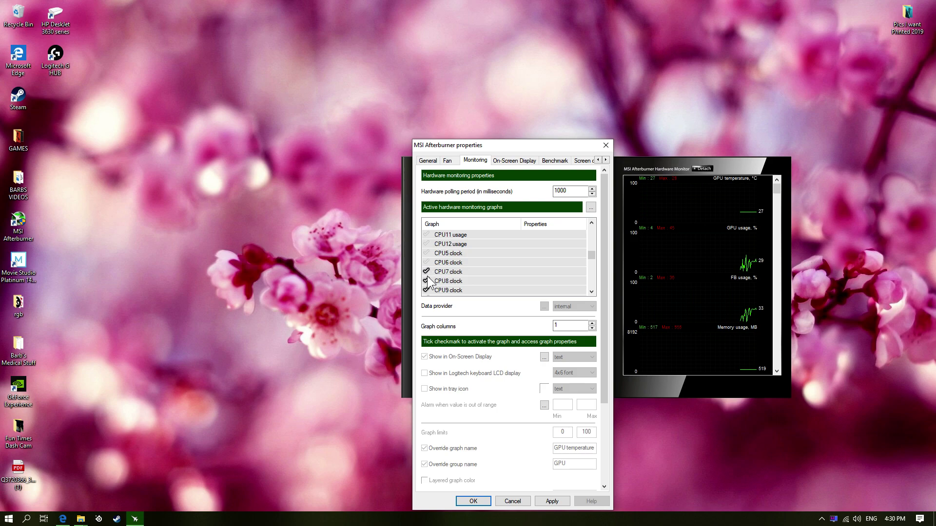
{"action": "left_click", "coordinate": [427, 272]}
{"action": "left_click", "coordinate": [427, 281]}
{"action": "left_click", "coordinate": [427, 290]}
{"action": "scroll", "coordinate": [428, 292], "scroll_direction": "down", "scroll_amount": 2}
{"action": "scroll", "coordinate": [429, 292], "scroll_direction": "down", "scroll_amount": 1}
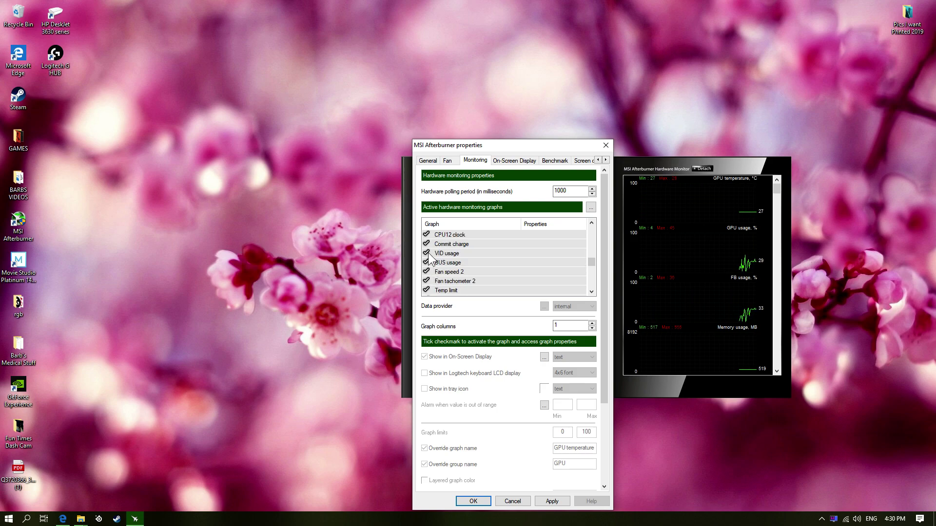
{"action": "left_click", "coordinate": [427, 235]}
{"action": "left_click", "coordinate": [427, 244]}
{"action": "left_click", "coordinate": [427, 254]}
{"action": "left_click", "coordinate": [428, 262]}
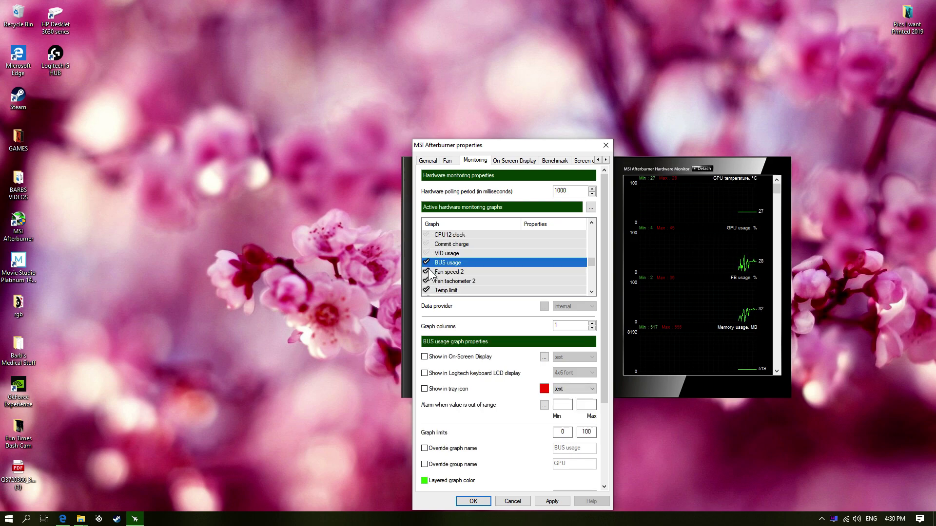
{"action": "left_click", "coordinate": [427, 272]}
{"action": "left_click", "coordinate": [427, 290]}
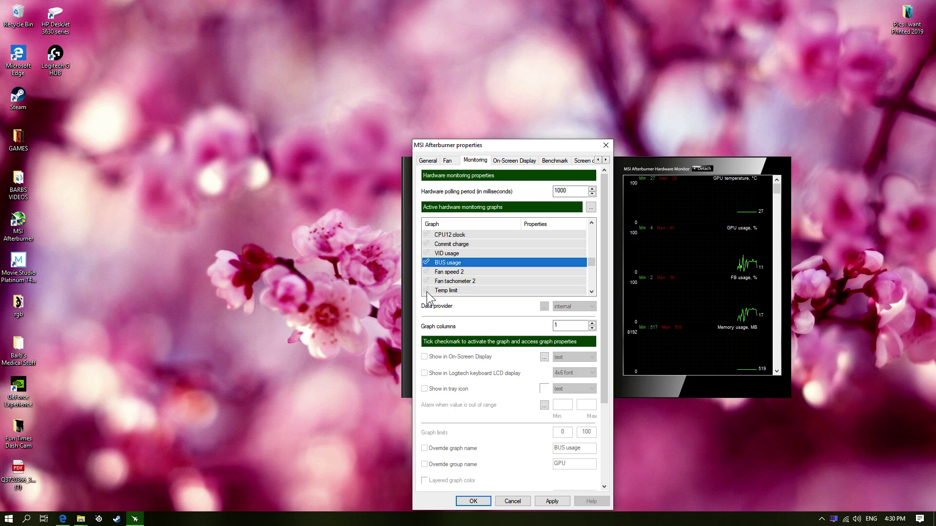
{"action": "scroll", "coordinate": [434, 285], "scroll_direction": "down", "scroll_amount": 5}
Show GPU usage and GPU temperature in the on-screen display.
{"action": "scroll", "coordinate": [477, 253], "scroll_direction": "up", "scroll_amount": 10}
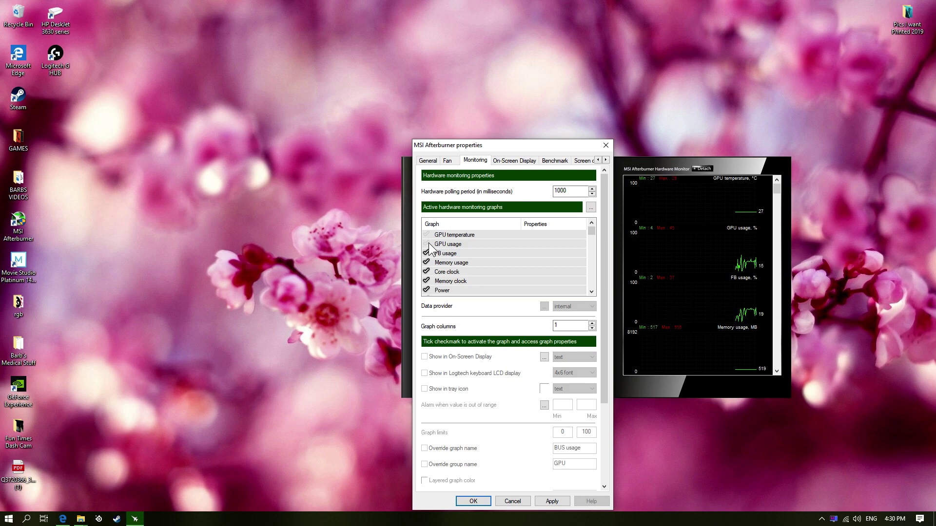
{"action": "left_click", "coordinate": [426, 244]}
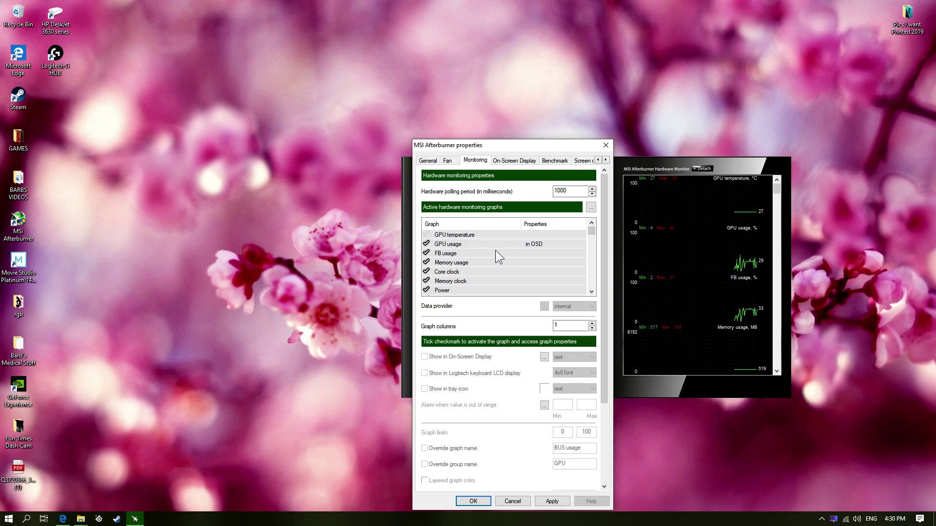
{"action": "left_click", "coordinate": [442, 246]}
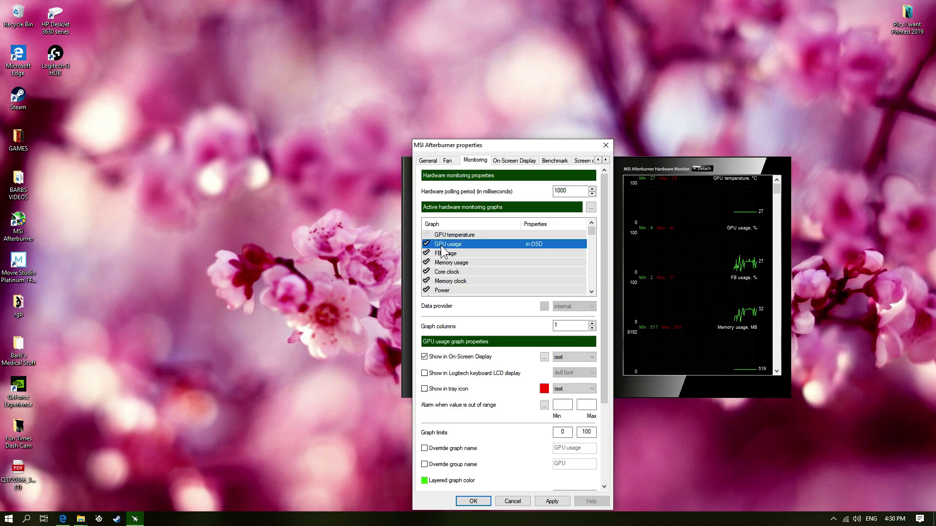
{"action": "left_click", "coordinate": [425, 358]}
{"action": "left_click", "coordinate": [424, 358]}
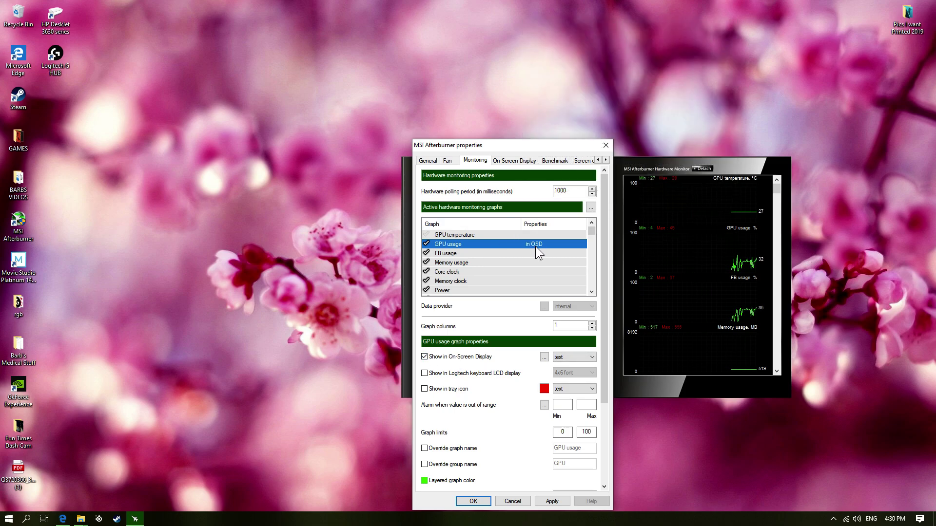
{"action": "left_click", "coordinate": [530, 234]}
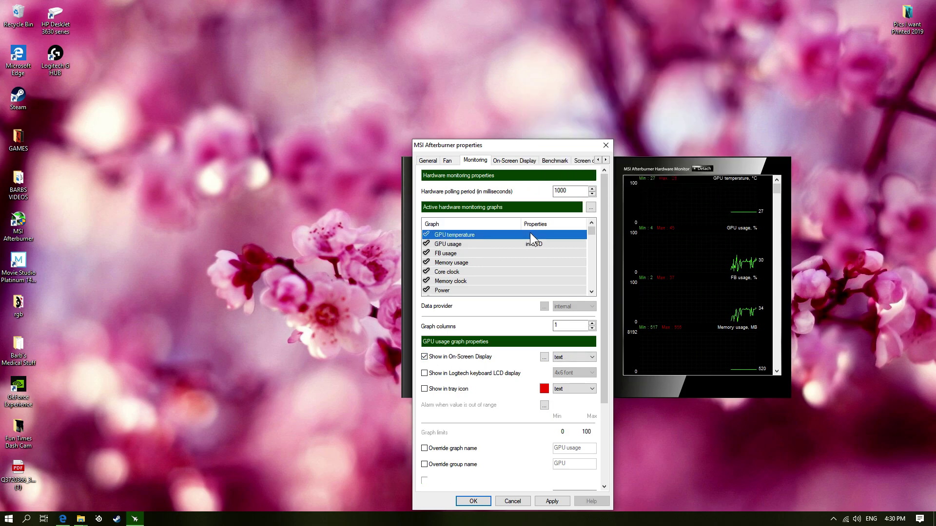
{"action": "left_click", "coordinate": [427, 234]}
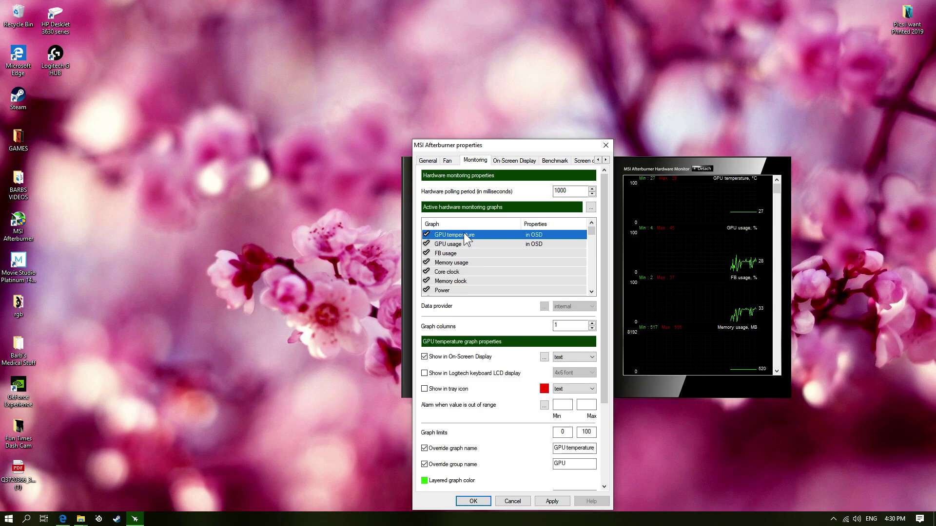
{"action": "left_click", "coordinate": [425, 357]}
{"action": "left_click", "coordinate": [425, 357]}
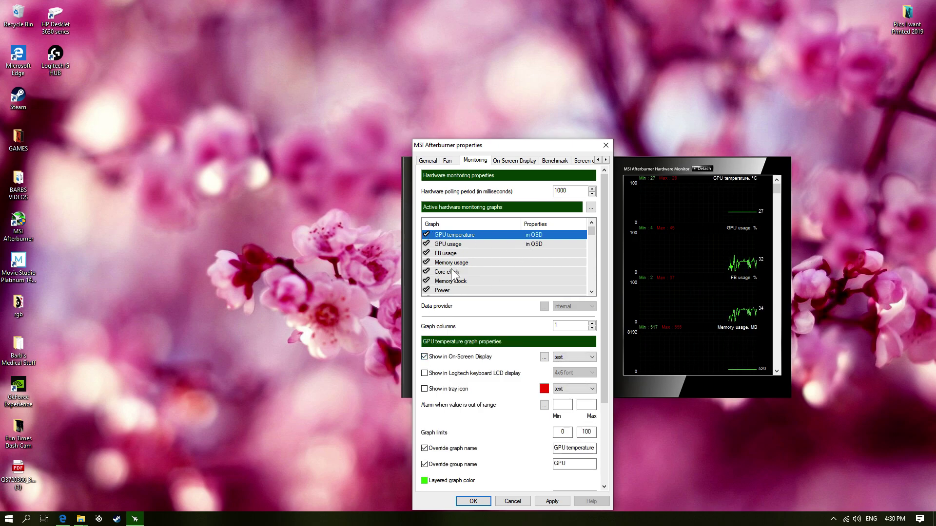
Add CPU1, CPU2, CPU3 and CPU4 usage to the on-screen display.
{"action": "scroll", "coordinate": [455, 275], "scroll_direction": "down", "scroll_amount": 2}
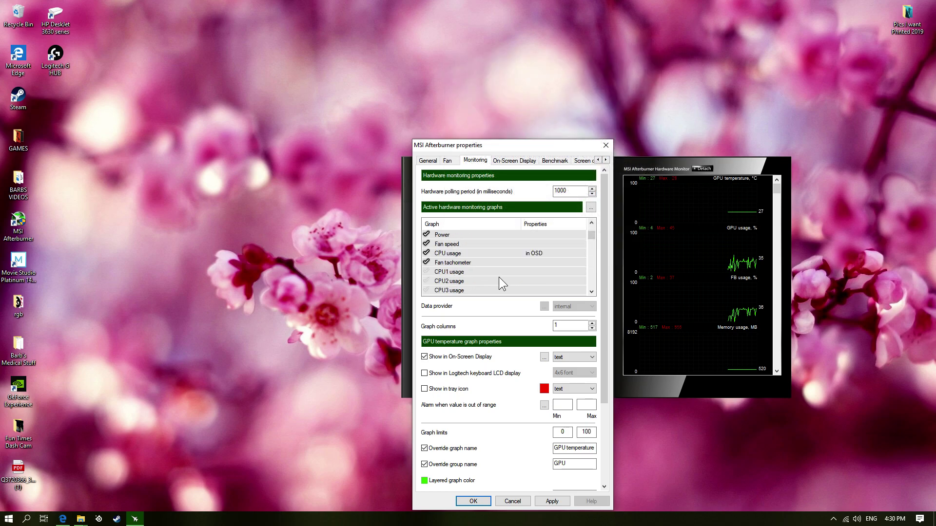
{"action": "left_click", "coordinate": [453, 272]}
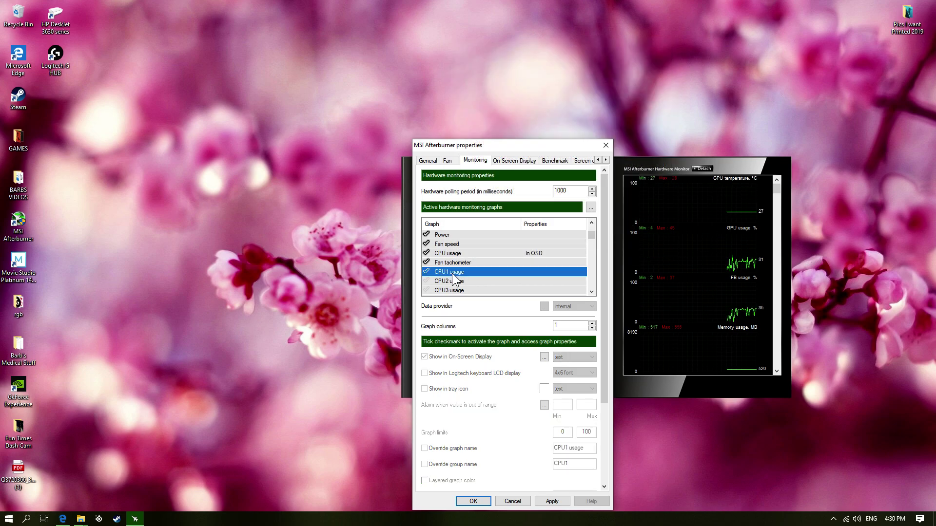
{"action": "left_click", "coordinate": [426, 271]}
{"action": "left_click", "coordinate": [427, 281]}
{"action": "left_click", "coordinate": [427, 290]}
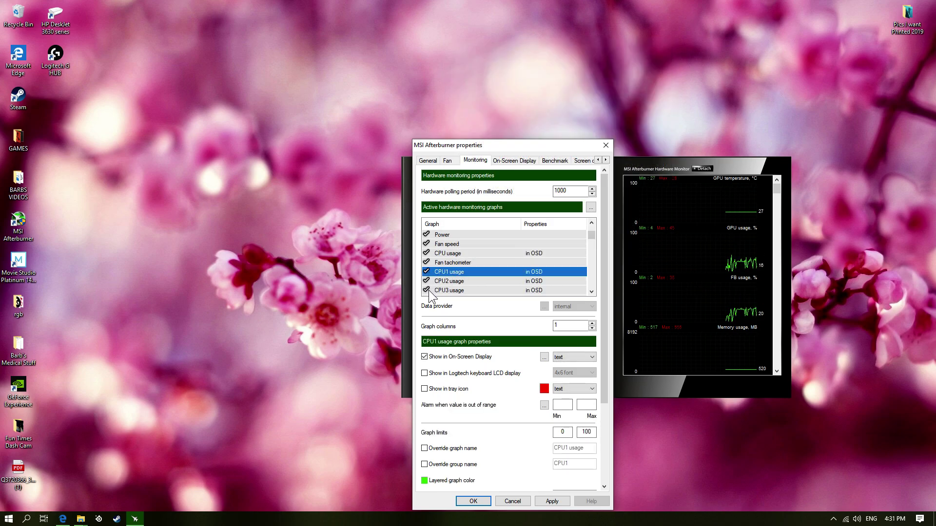
{"action": "scroll", "coordinate": [427, 290], "scroll_direction": "down", "scroll_amount": 2}
{"action": "left_click", "coordinate": [427, 244]}
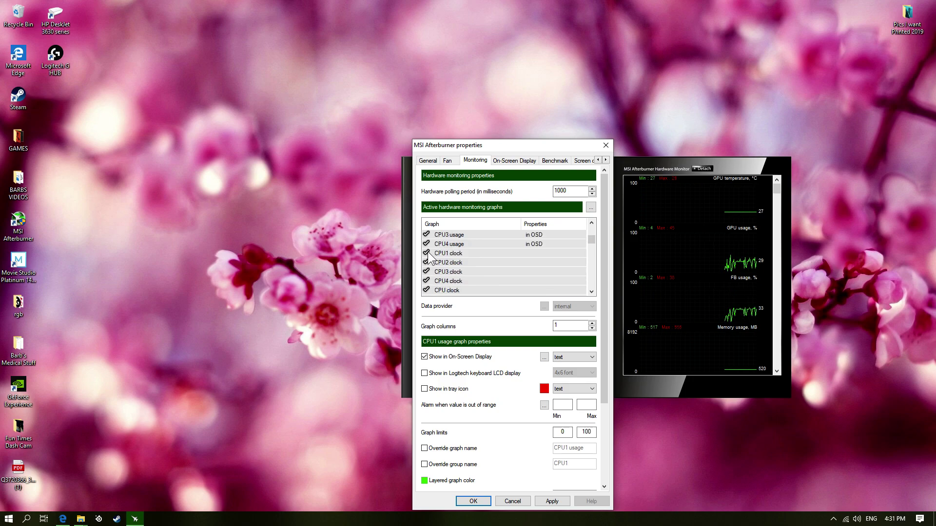
Stop monitoring CPU2 clock, the overall CPU clock and RAM usage.
{"action": "left_click", "coordinate": [427, 263]}
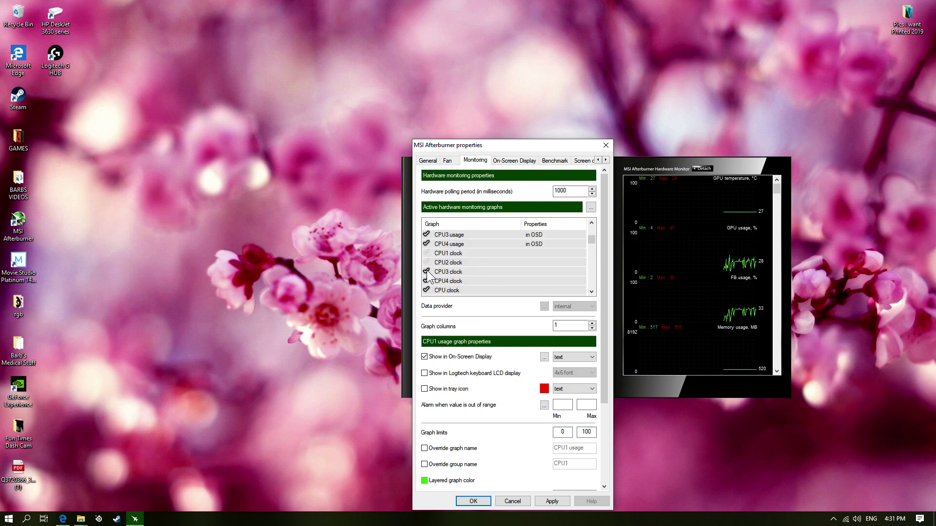
{"action": "left_click", "coordinate": [427, 290]}
{"action": "scroll", "coordinate": [426, 273], "scroll_direction": "down", "scroll_amount": 2}
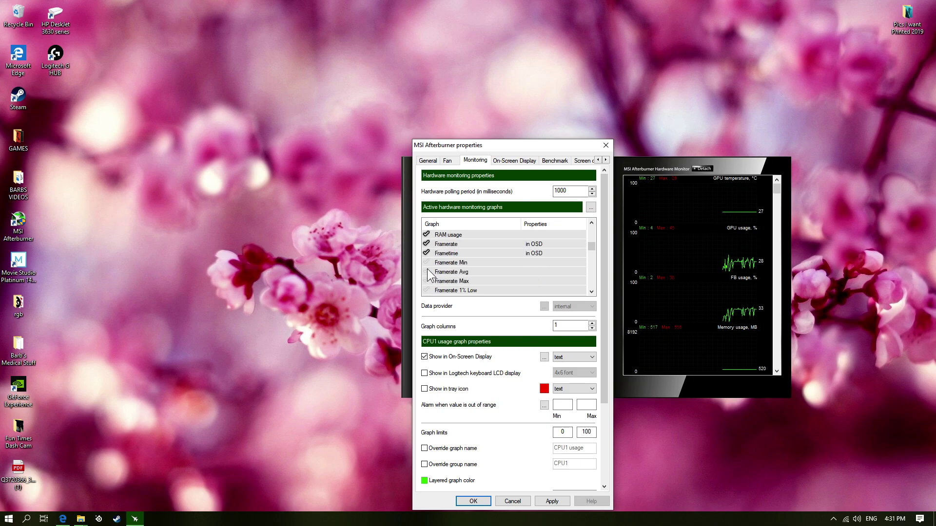
{"action": "left_click", "coordinate": [426, 263]}
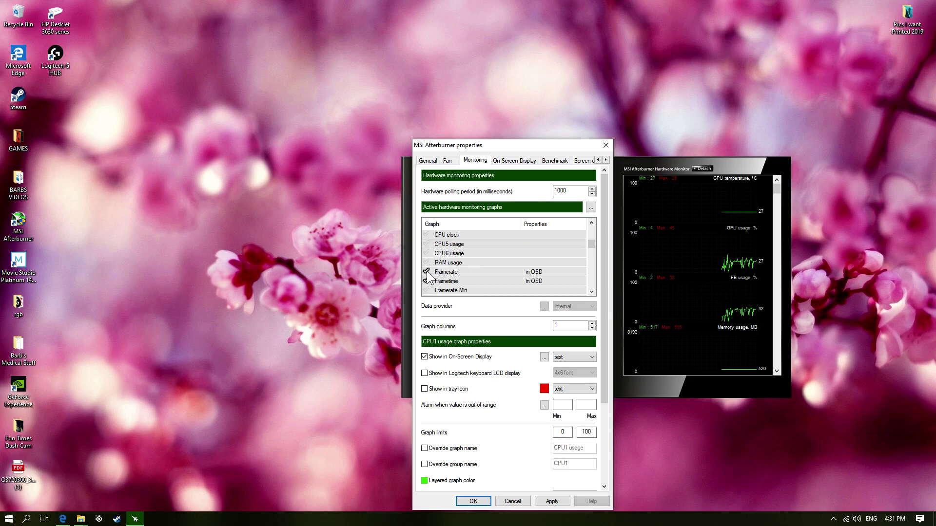
{"action": "scroll", "coordinate": [430, 278], "scroll_direction": "down", "scroll_amount": 3}
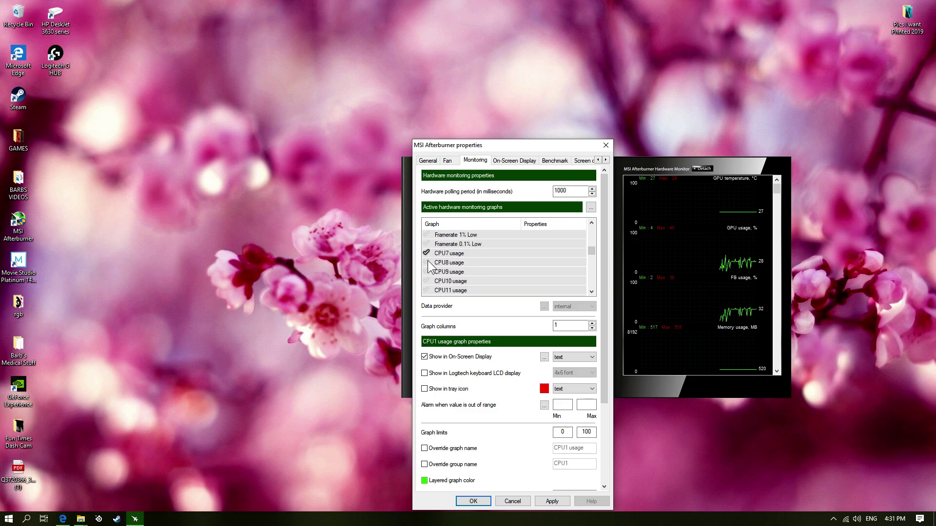
Turn CPU8 usage monitoring on and back off, dismissing the sorting menu.
{"action": "left_click", "coordinate": [427, 263]}
{"action": "right_click", "coordinate": [427, 263]}
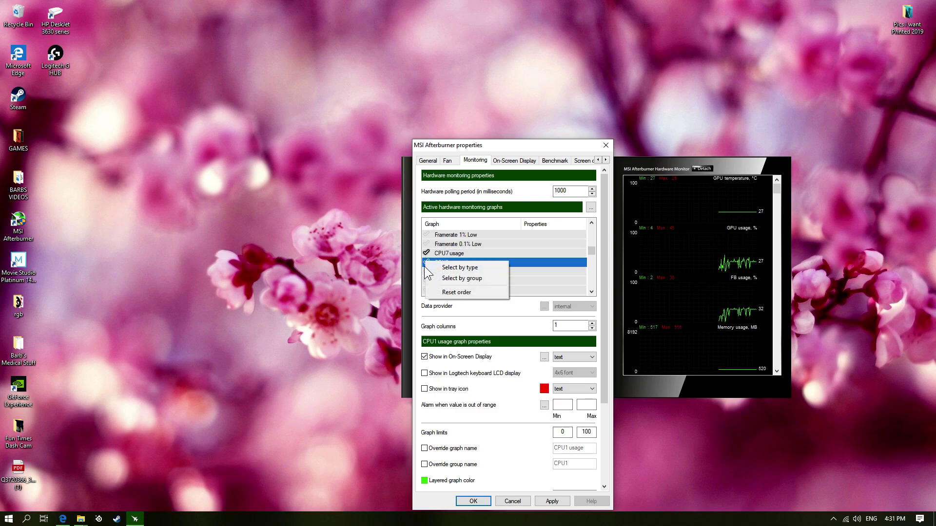
{"action": "key", "text": "Escape"}
{"action": "left_click", "coordinate": [426, 260]}
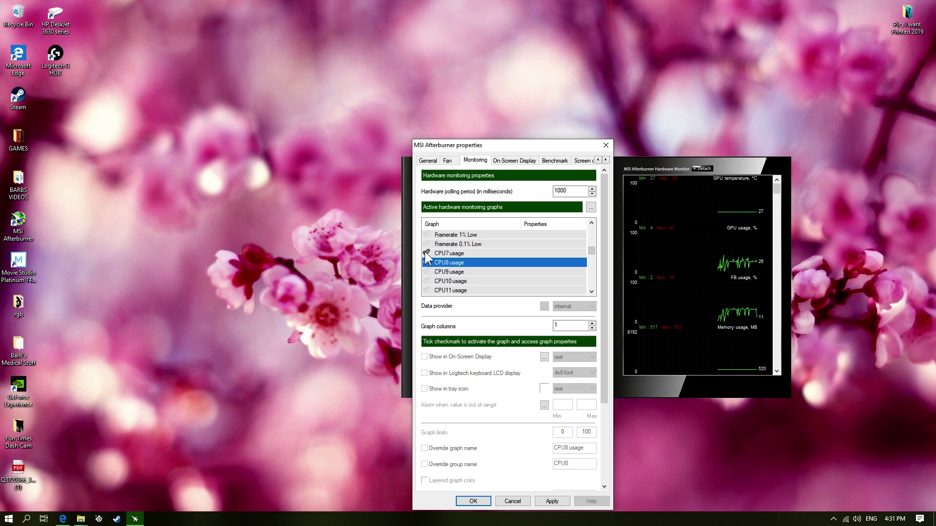
Add CPU5 and CPU6 usage to the on-screen display.
{"action": "scroll", "coordinate": [425, 252], "scroll_direction": "up", "scroll_amount": 3}
{"action": "scroll", "coordinate": [429, 257], "scroll_direction": "up", "scroll_amount": 2}
{"action": "scroll", "coordinate": [445, 259], "scroll_direction": "down", "scroll_amount": 2}
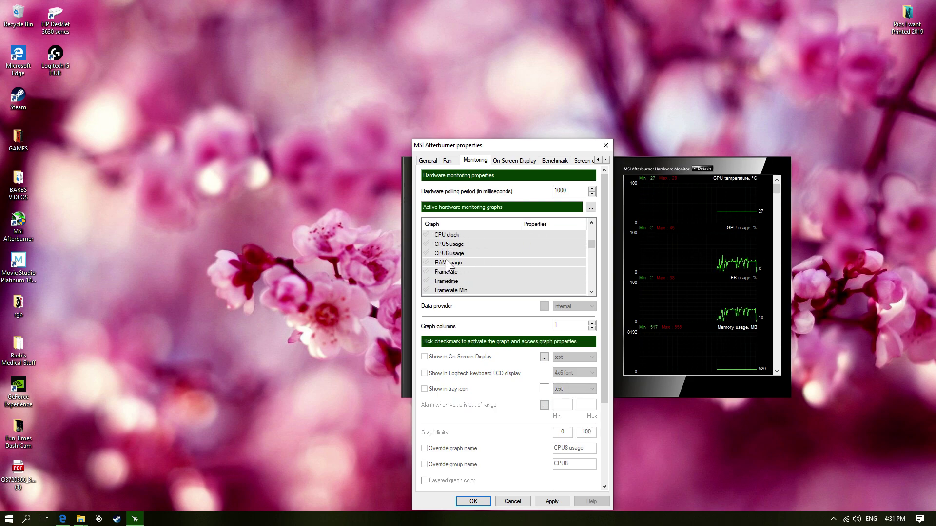
{"action": "scroll", "coordinate": [476, 275], "scroll_direction": "down", "scroll_amount": 1}
{"action": "scroll", "coordinate": [480, 271], "scroll_direction": "down", "scroll_amount": 1}
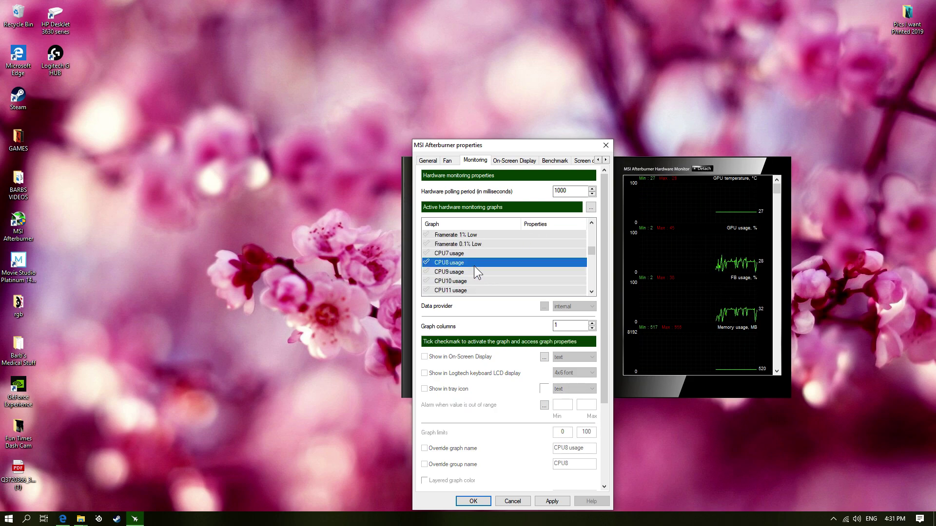
{"action": "scroll", "coordinate": [474, 266], "scroll_direction": "up", "scroll_amount": 3}
{"action": "scroll", "coordinate": [473, 265], "scroll_direction": "down", "scroll_amount": 1}
{"action": "scroll", "coordinate": [471, 266], "scroll_direction": "up", "scroll_amount": 2}
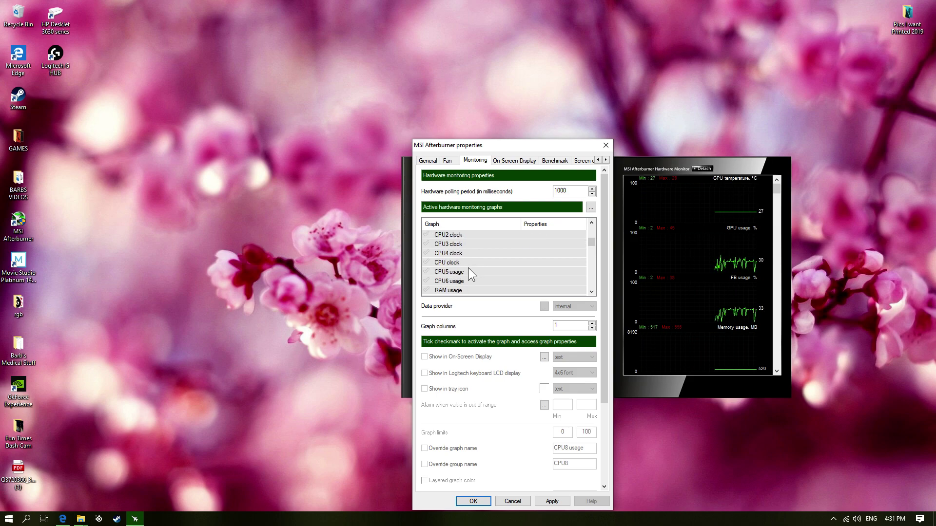
{"action": "left_click", "coordinate": [426, 271]}
{"action": "left_click", "coordinate": [427, 281]}
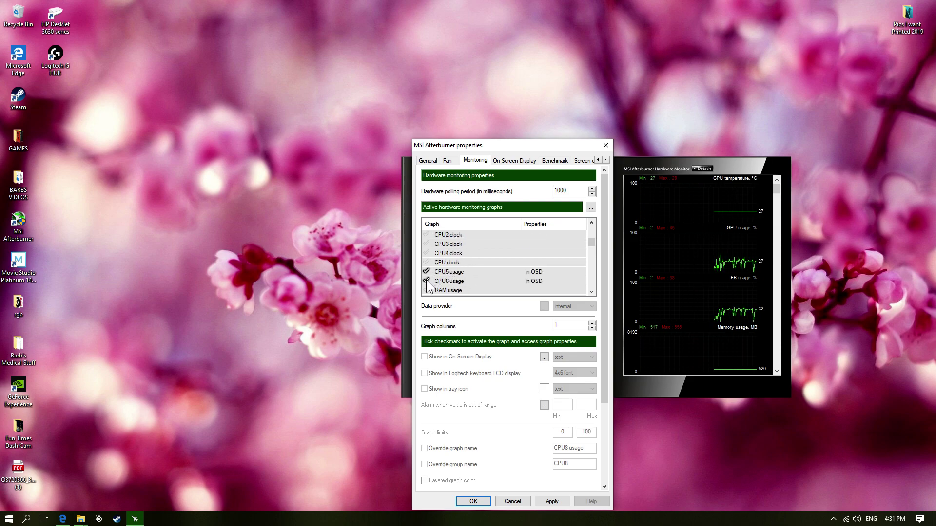
{"action": "scroll", "coordinate": [528, 278], "scroll_direction": "down", "scroll_amount": 3}
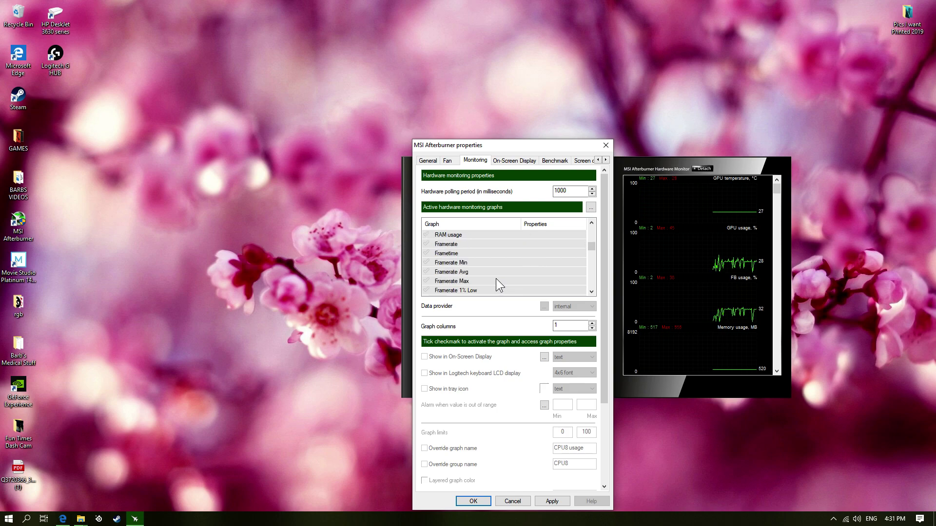
Enable Framerate Min, Avg, 1% Low and 0.1% Low, showing them in the on-screen display.
{"action": "left_click", "coordinate": [448, 264]}
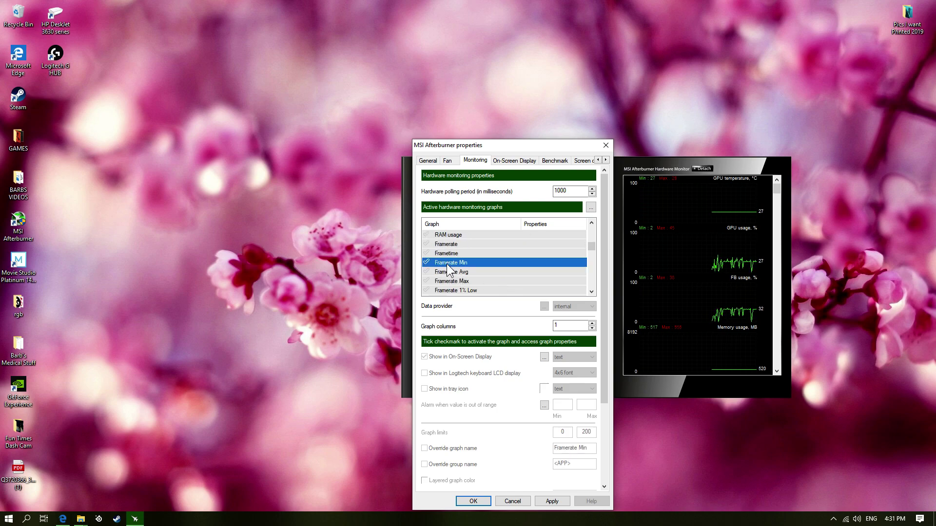
{"action": "left_click", "coordinate": [427, 263]}
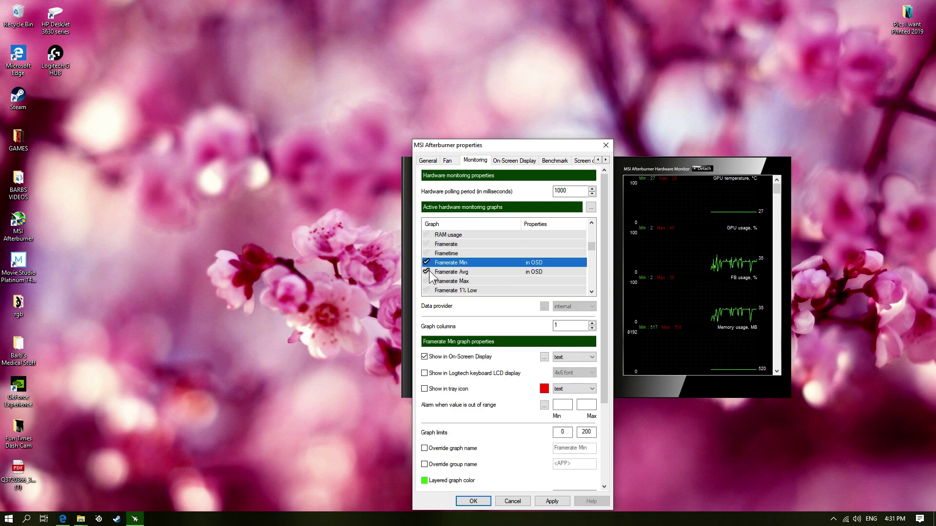
{"action": "left_click", "coordinate": [426, 271]}
{"action": "scroll", "coordinate": [430, 285], "scroll_direction": "down", "scroll_amount": 1}
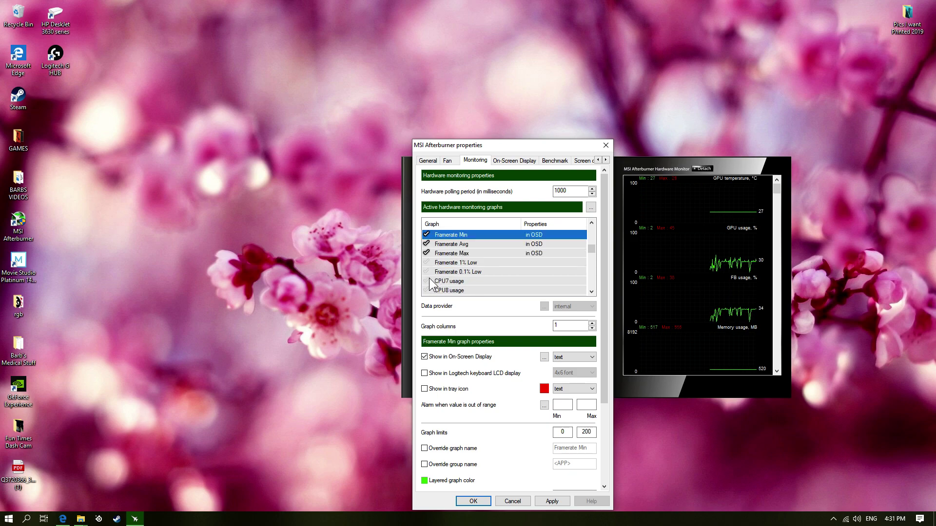
{"action": "left_click", "coordinate": [425, 263]}
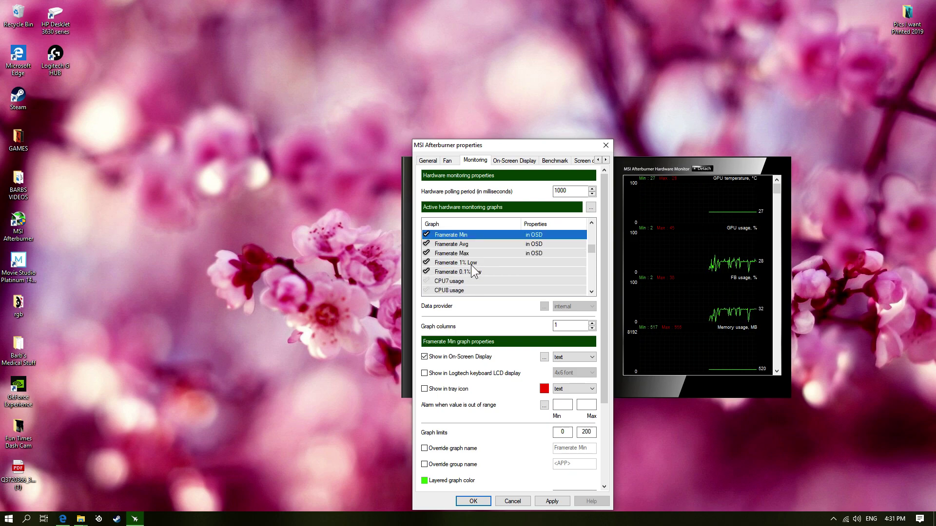
{"action": "left_click", "coordinate": [493, 262]}
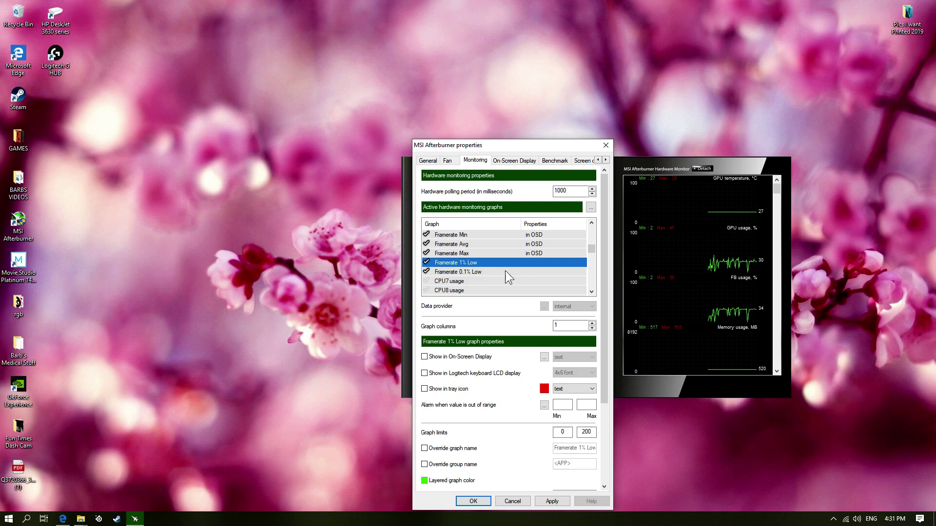
{"action": "left_click", "coordinate": [424, 357]}
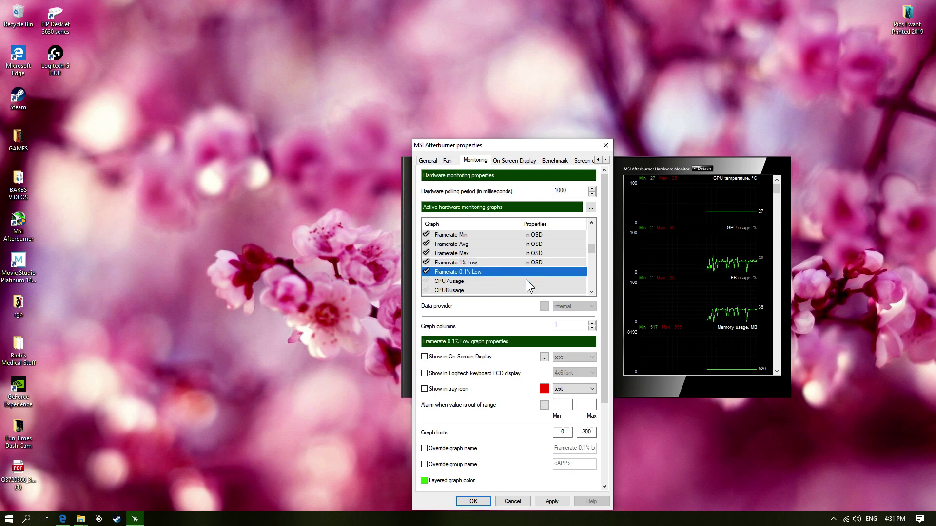
{"action": "left_click", "coordinate": [429, 357]}
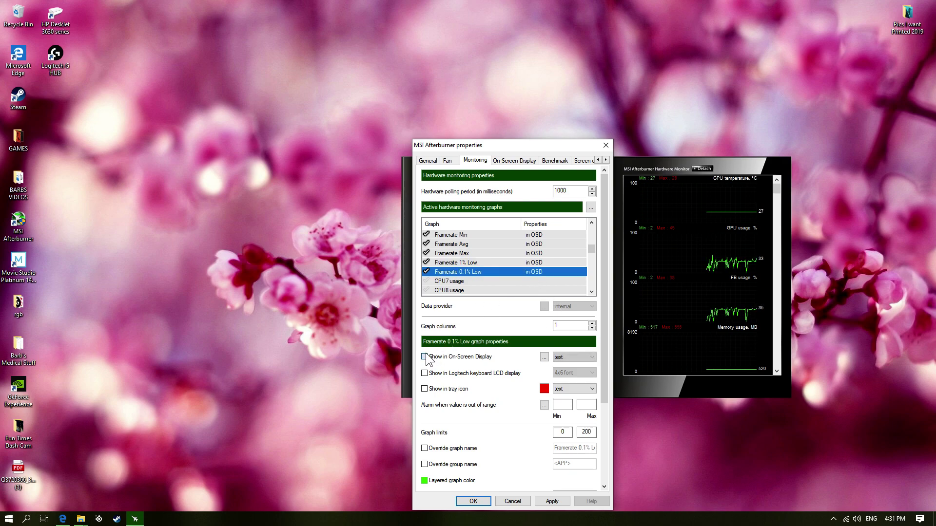
Apply and save the settings, then minimize Afterburner to the tray and restore it.
{"action": "left_click", "coordinate": [541, 500]}
{"action": "left_click", "coordinate": [474, 501]}
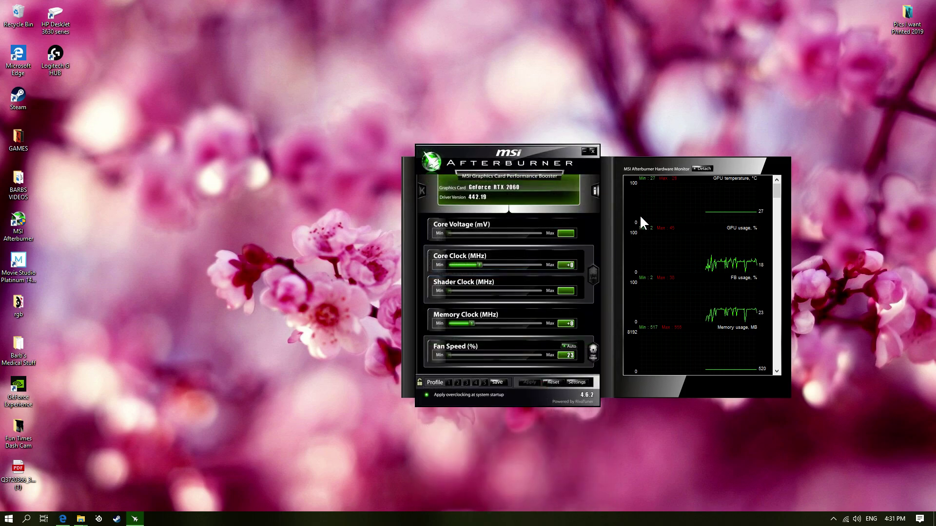
{"action": "left_click", "coordinate": [583, 151]}
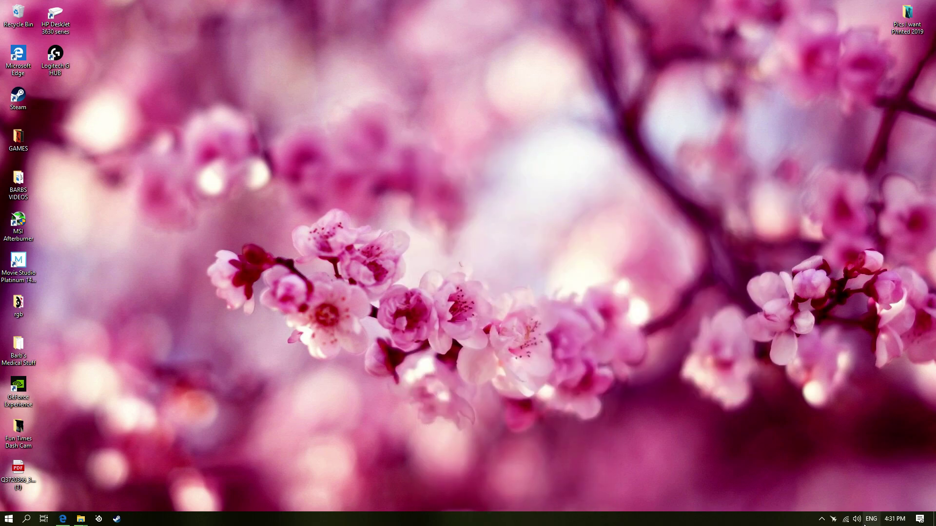
{"action": "left_click", "coordinate": [833, 519]}
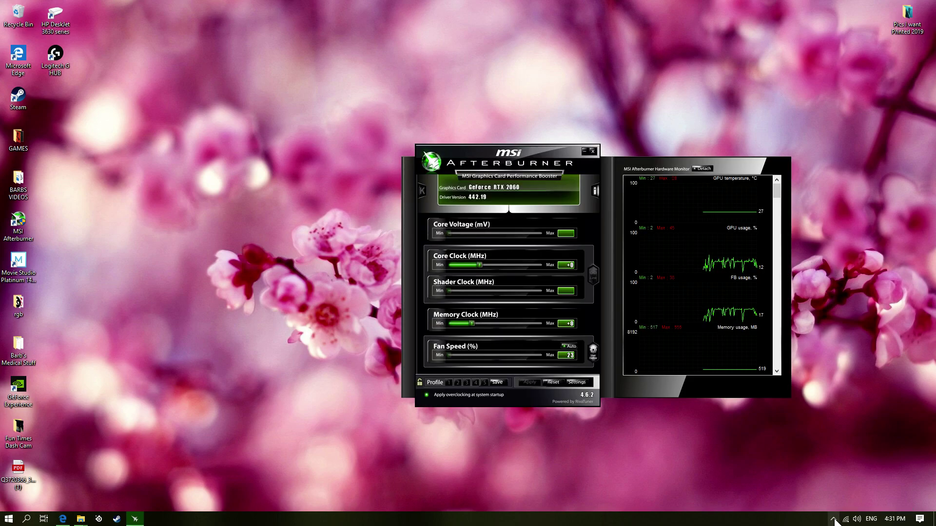
{"action": "left_click", "coordinate": [845, 520]}
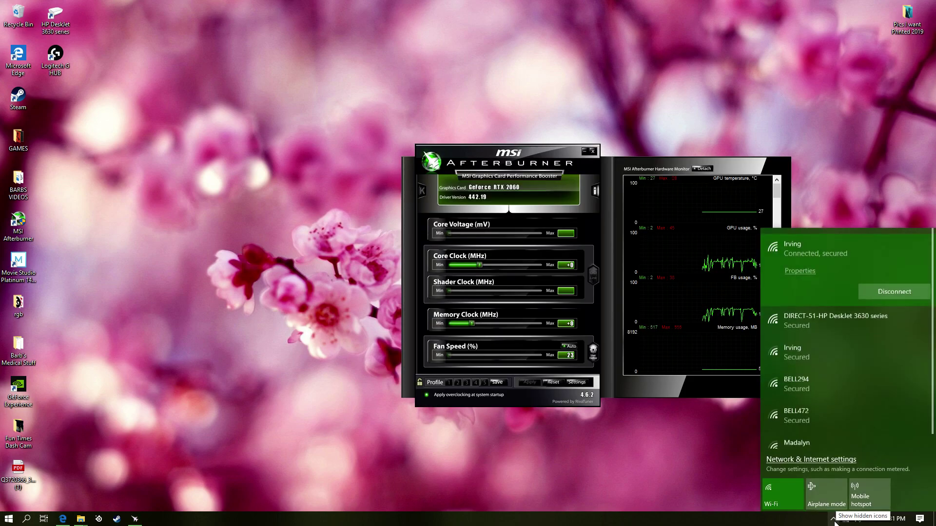
{"action": "left_click", "coordinate": [833, 521]}
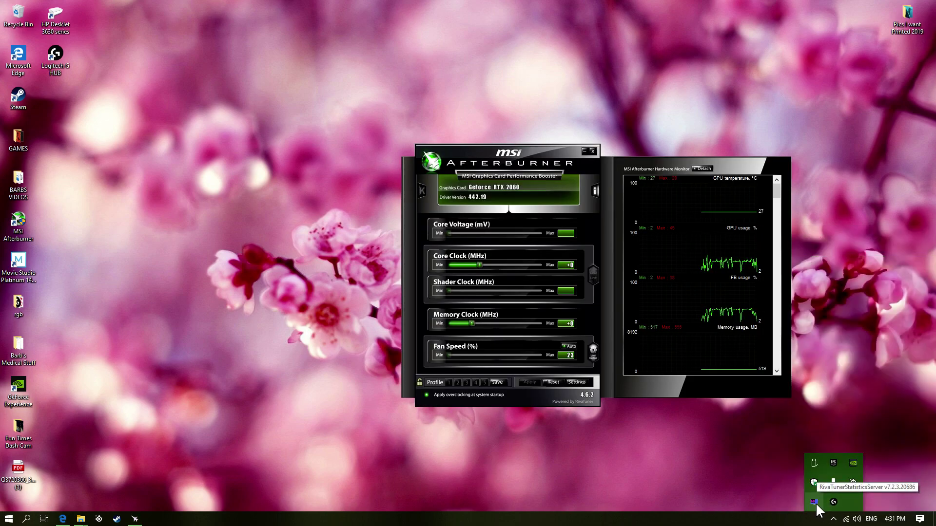
{"action": "left_click", "coordinate": [177, 320]}
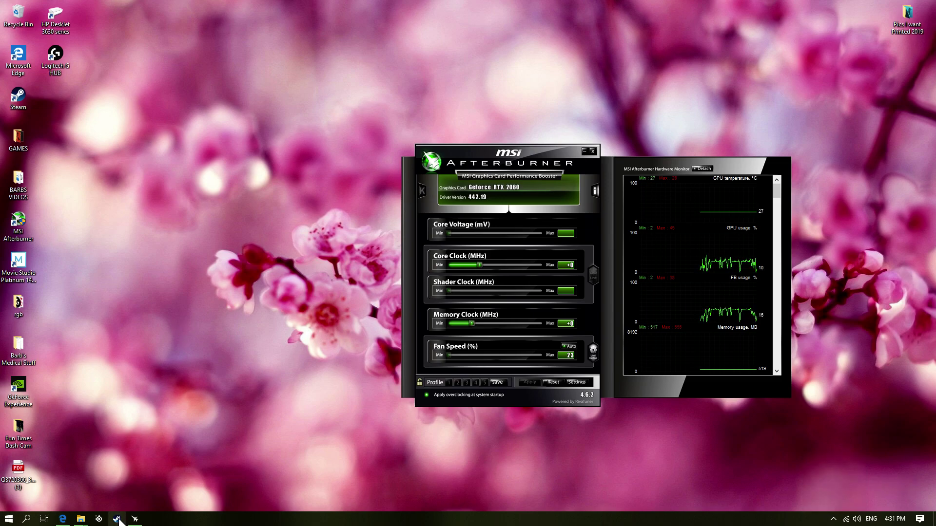
Open the desktop GAMES folder and select the Fortnite shortcut.
{"action": "double_click", "coordinate": [15, 139]}
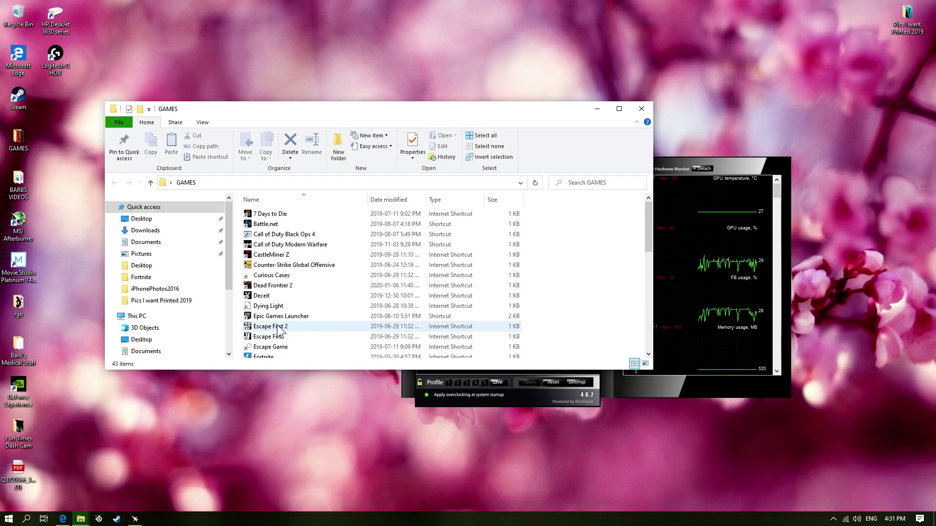
{"action": "scroll", "coordinate": [272, 321], "scroll_direction": "down", "scroll_amount": 2}
{"action": "left_click", "coordinate": [273, 304]}
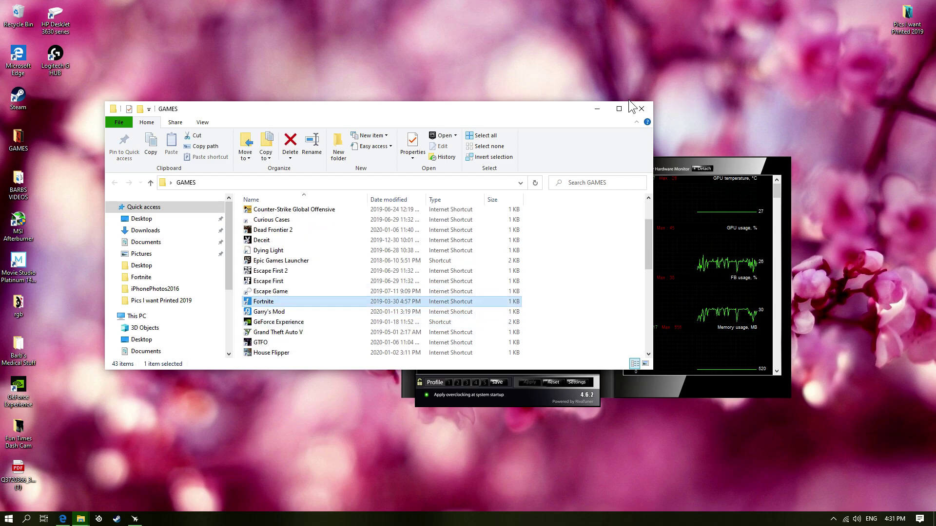
Minimize the GAMES folder, close the Afterburner window, and check the tray's hidden icons.
{"action": "left_click", "coordinate": [596, 108]}
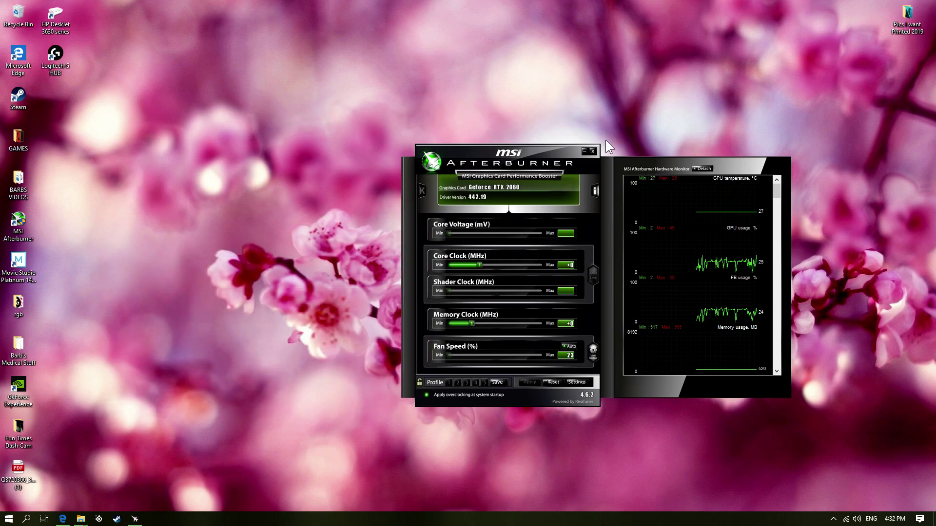
{"action": "left_click", "coordinate": [592, 151]}
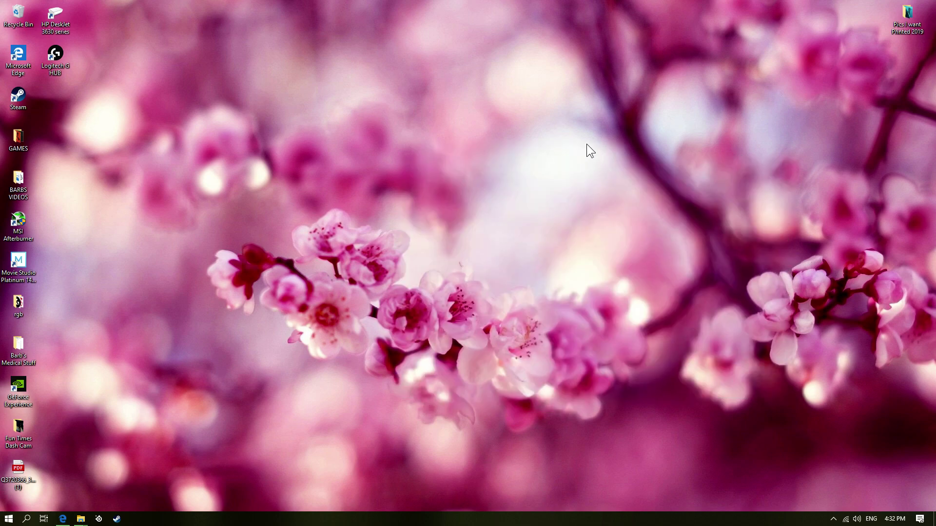
{"action": "left_click", "coordinate": [833, 519]}
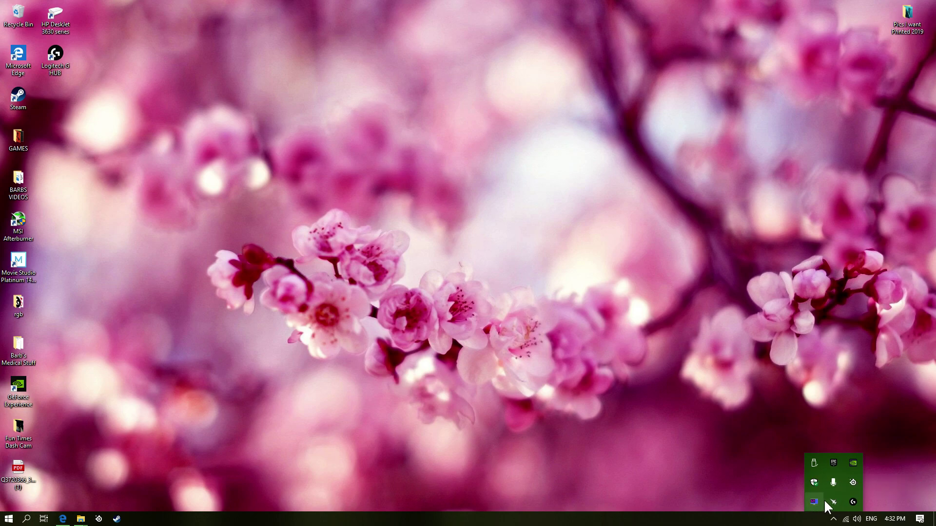
{"action": "left_click", "coordinate": [672, 361]}
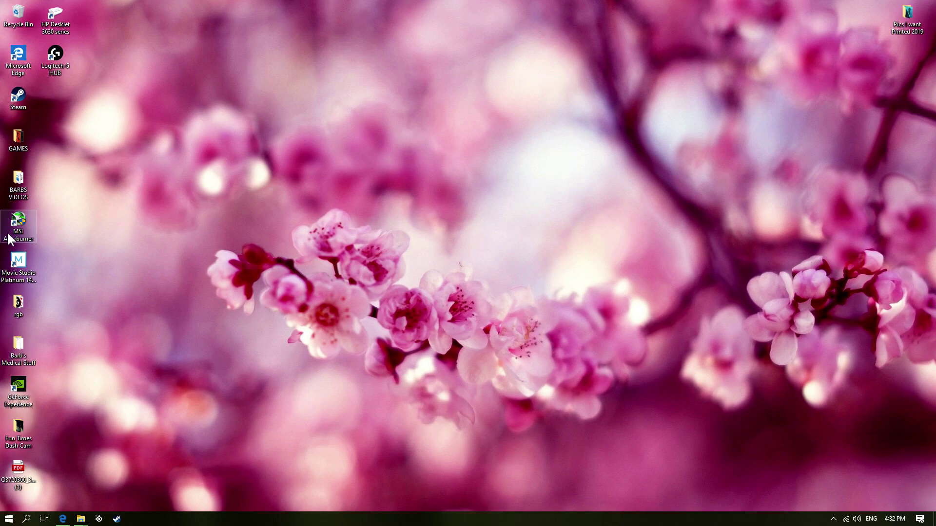
Launch Epic Games Launcher from the GAMES folder and submit the account password.
{"action": "double_click", "coordinate": [19, 137]}
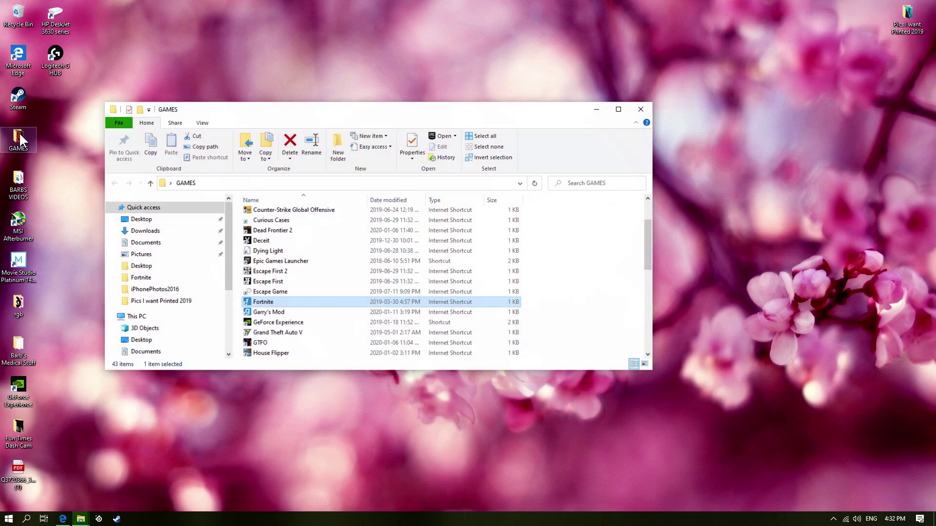
{"action": "double_click", "coordinate": [280, 264]}
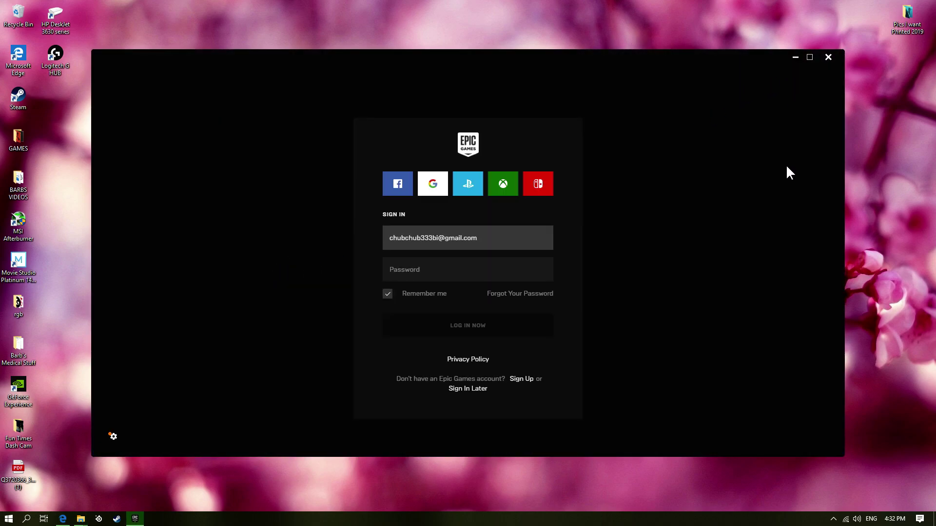
{"action": "left_click", "coordinate": [418, 275]}
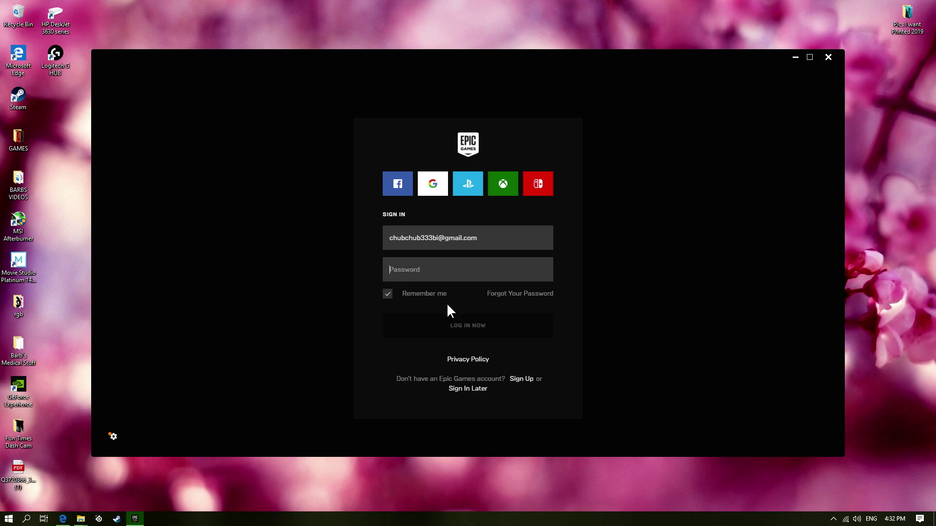
{"action": "type", "text": "aa"}
{"action": "key", "text": "BackSpace"}
{"action": "key", "text": "BackSpace"}
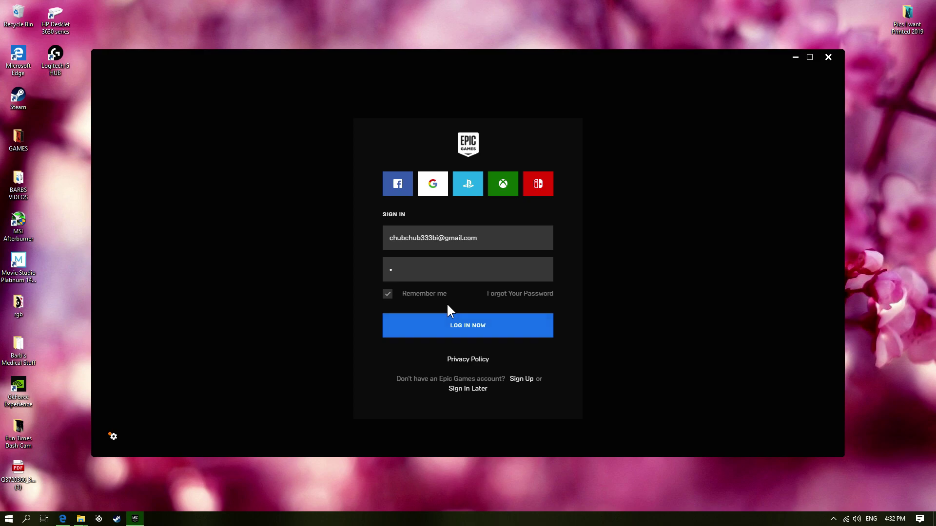
{"action": "type", "text": "********"}
{"action": "key", "text": "Return"}
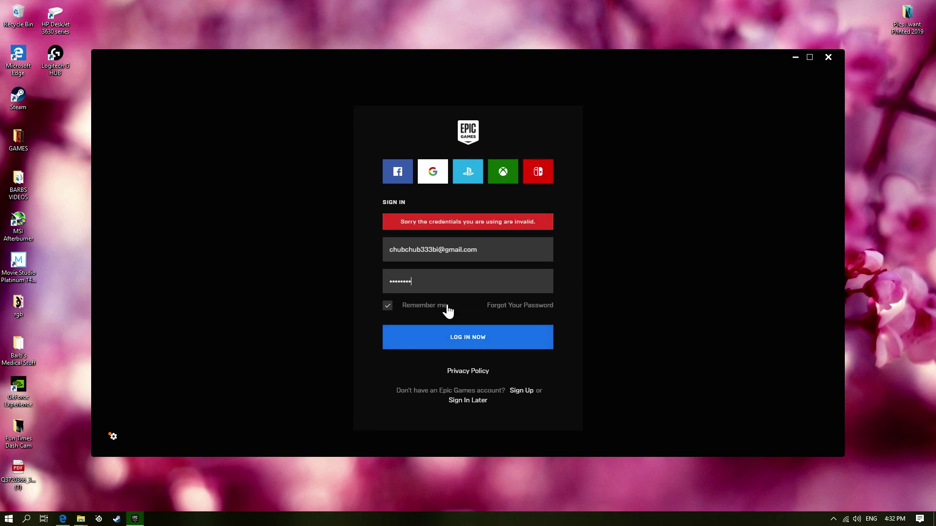
Retry the password several times until the account is temporarily locked.
{"action": "key", "text": "BackSpace"}
{"action": "key", "text": "BackSpace"}
{"action": "key", "text": "BackSpace"}
{"action": "key", "text": "BackSpace"}
{"action": "key", "text": "BackSpace"}
{"action": "key", "text": "BackSpace"}
{"action": "key", "text": "BackSpace"}
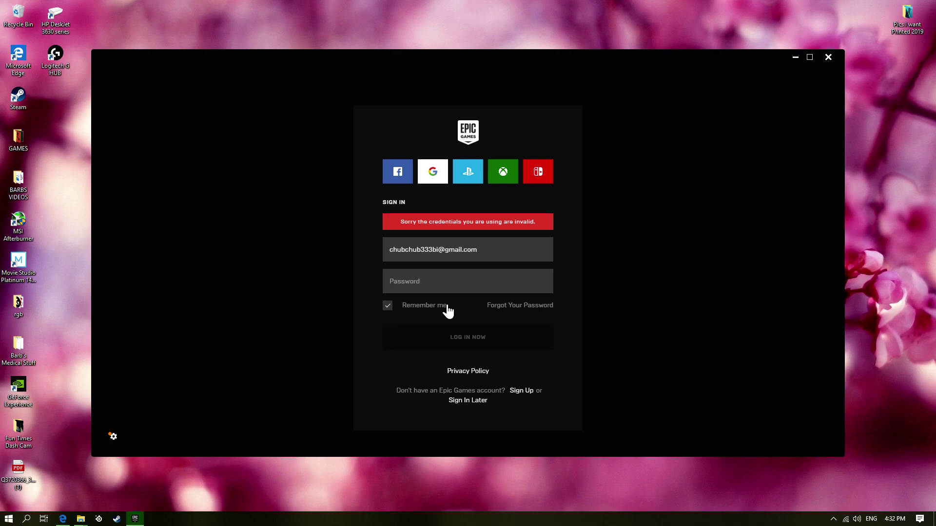
{"action": "type", "text": "*"}
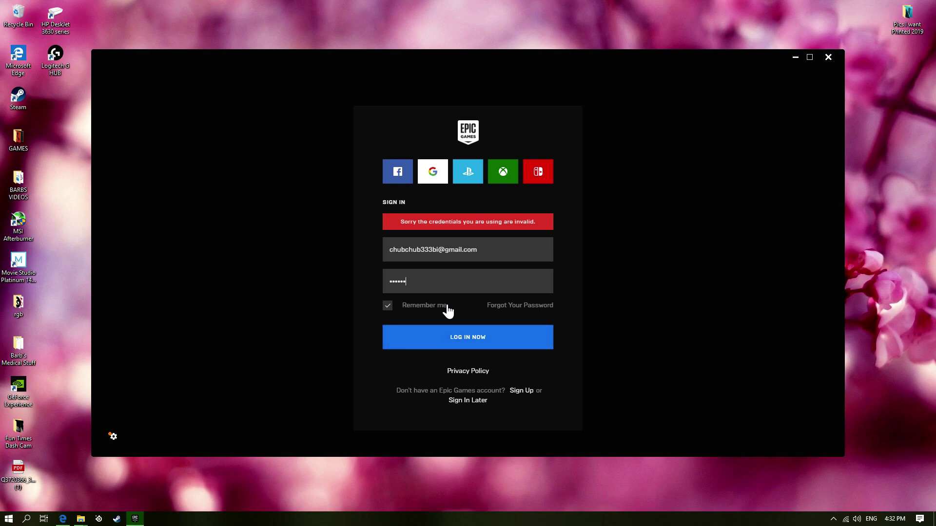
{"action": "type", "text": "********"}
{"action": "key", "text": "Return"}
{"action": "key", "text": "BackSpace"}
{"action": "key", "text": "BackSpace"}
{"action": "key", "text": "BackSpace"}
{"action": "key", "text": "BackSpace"}
{"action": "key", "text": "BackSpace"}
{"action": "key", "text": "BackSpace"}
{"action": "key", "text": "BackSpace"}
{"action": "key", "text": "BackSpace"}
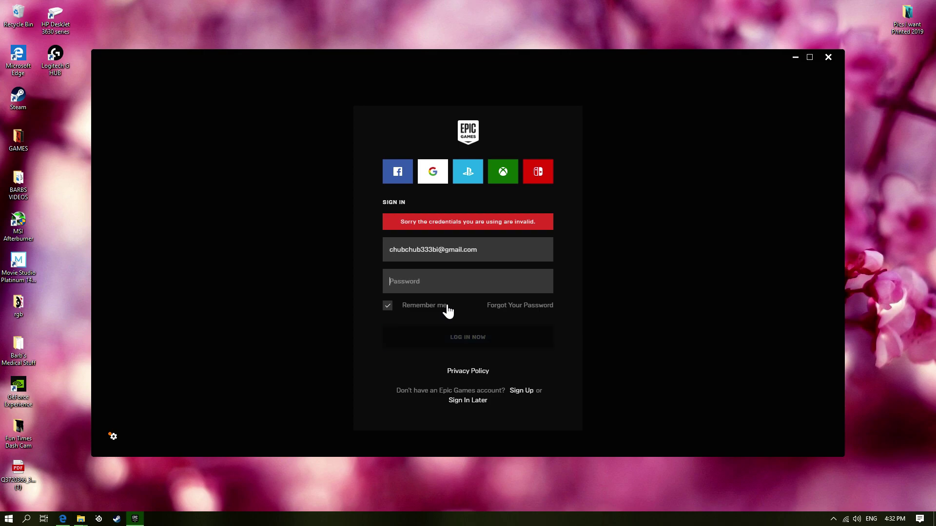
{"action": "type", "text": "******"}
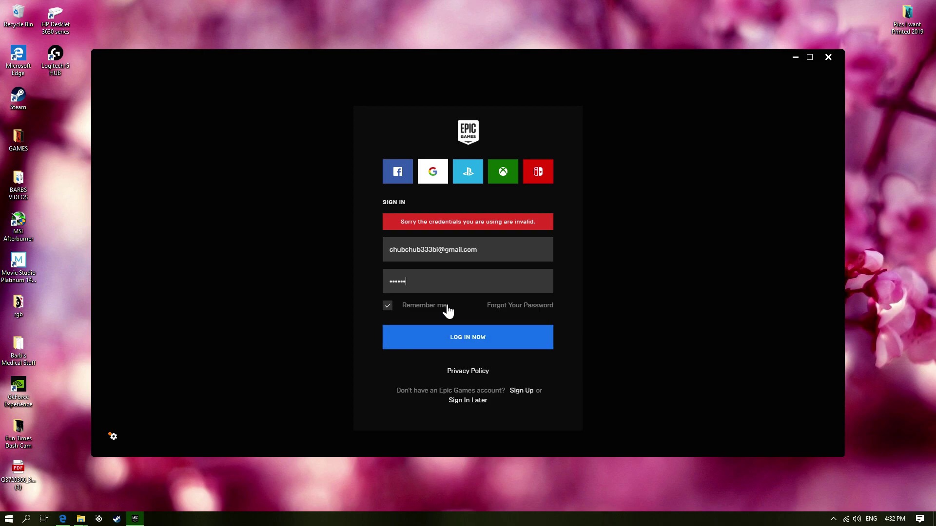
{"action": "type", "text": "**"}
{"action": "key", "text": "Return"}
{"action": "key", "text": "BackSpace"}
{"action": "key", "text": "BackSpace"}
{"action": "key", "text": "BackSpace"}
{"action": "key", "text": "BackSpace"}
{"action": "key", "text": "BackSpace"}
{"action": "key", "text": "BackSpace"}
{"action": "key", "text": "BackSpace"}
{"action": "type", "text": "*"}
{"action": "key", "text": "Return"}
{"action": "key", "text": "Return"}
{"action": "key", "text": "BackSpace"}
{"action": "key", "text": "BackSpace"}
{"action": "key", "text": "BackSpace"}
{"action": "key", "text": "BackSpace"}
{"action": "key", "text": "BackSpace"}
{"action": "key", "text": "BackSpace"}
{"action": "key", "text": "BackSpace"}
{"action": "key", "text": "BackSpace"}
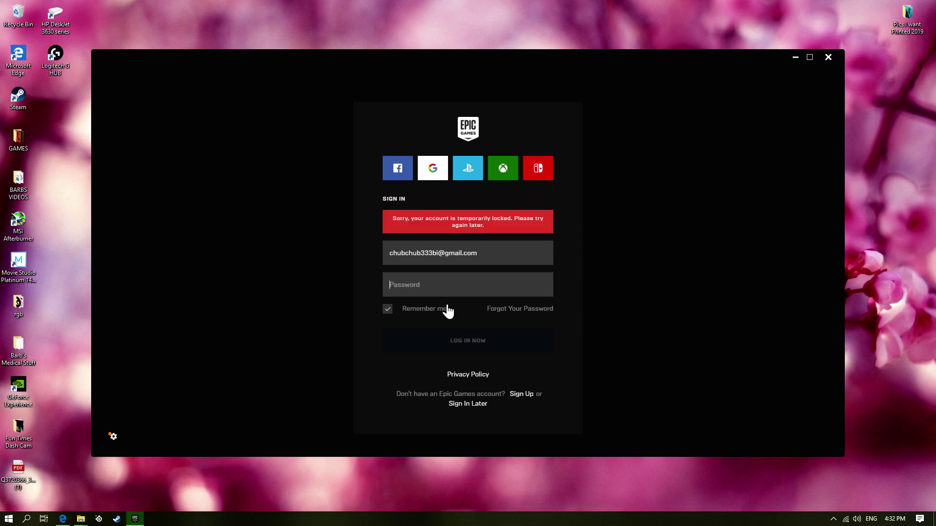
{"action": "type", "text": "•"}
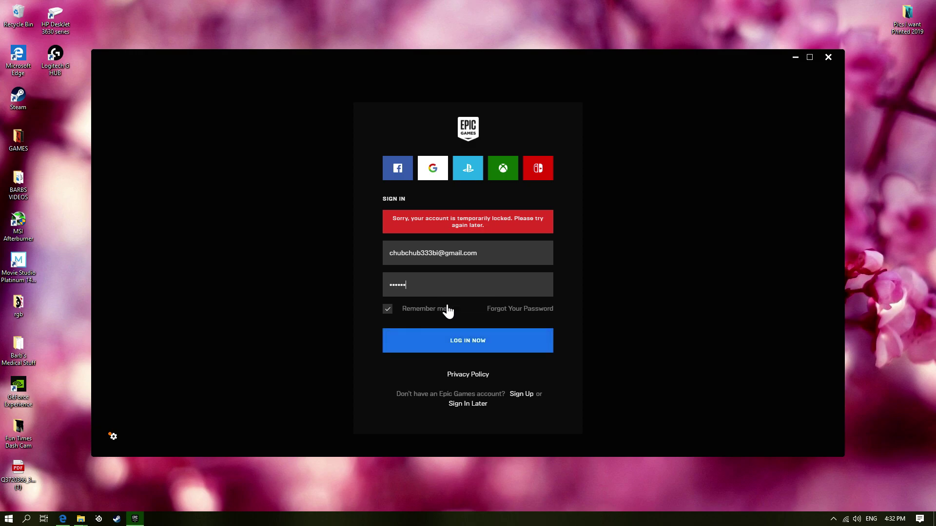
{"action": "key", "text": "Return"}
{"action": "key", "text": "Return"}
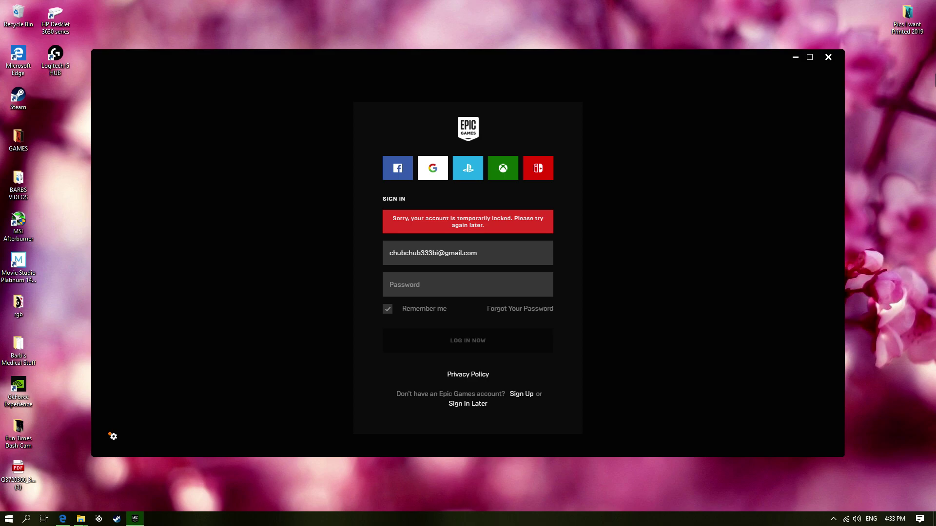
Close Epic Games Launcher and launch The Forest shortcut from the GAMES folder.
{"action": "left_click", "coordinate": [835, 60]}
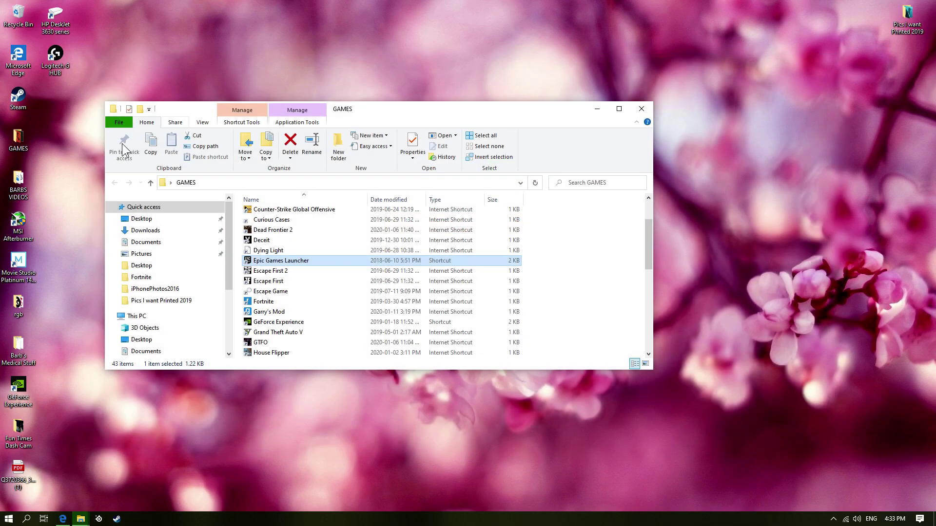
{"action": "left_click", "coordinate": [597, 107]}
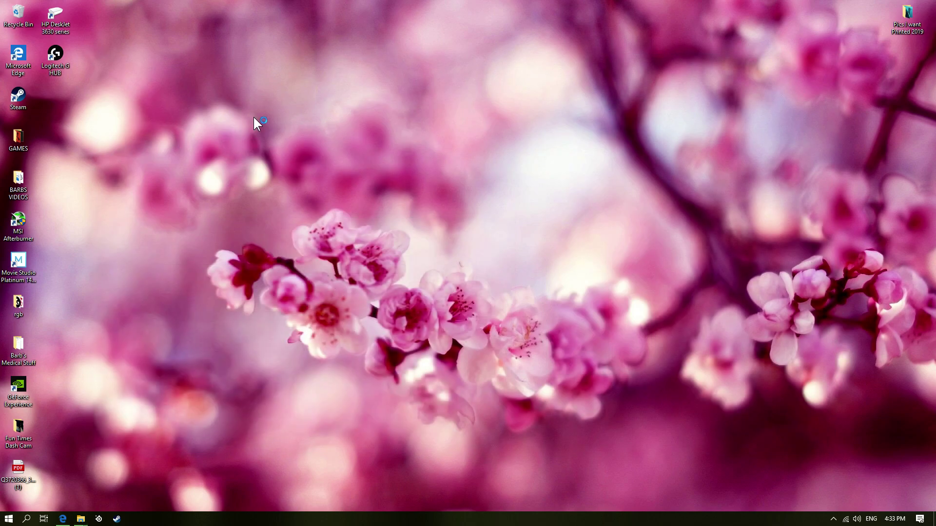
{"action": "double_click", "coordinate": [23, 142]}
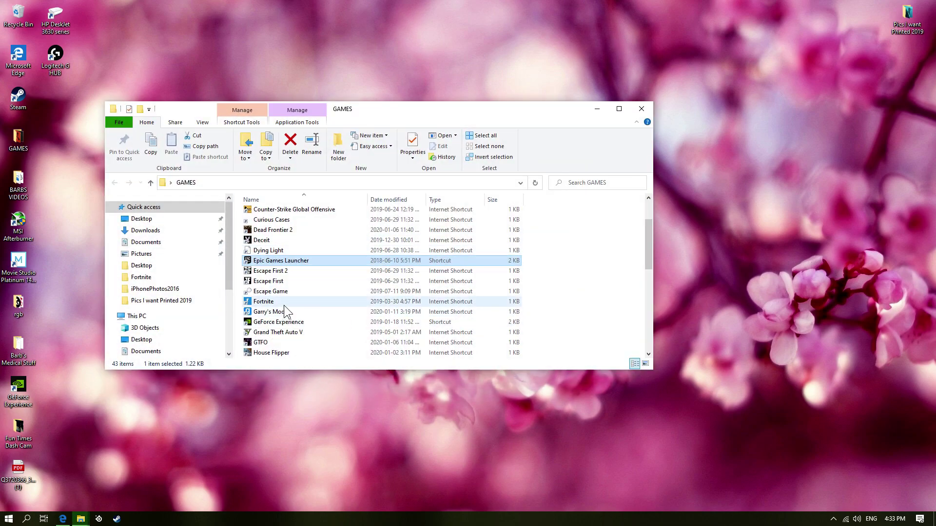
{"action": "scroll", "coordinate": [284, 305], "scroll_direction": "down", "scroll_amount": 2}
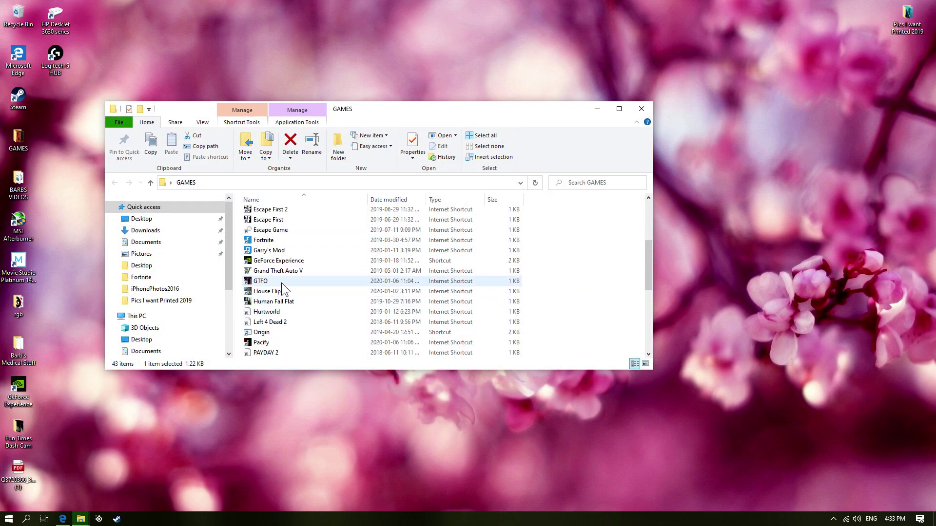
{"action": "scroll", "coordinate": [290, 265], "scroll_direction": "down", "scroll_amount": 2}
{"action": "scroll", "coordinate": [291, 266], "scroll_direction": "down", "scroll_amount": 4}
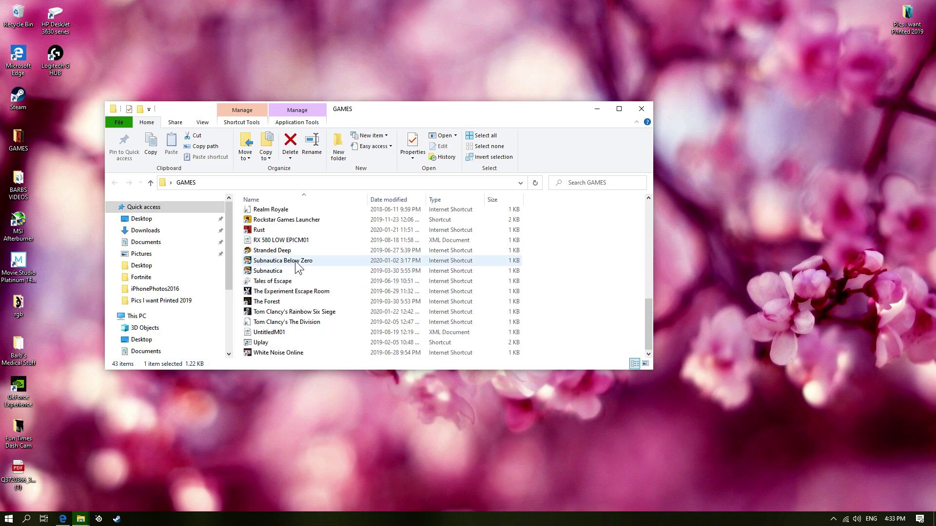
{"action": "left_click", "coordinate": [289, 302]}
{"action": "left_click", "coordinate": [596, 108]}
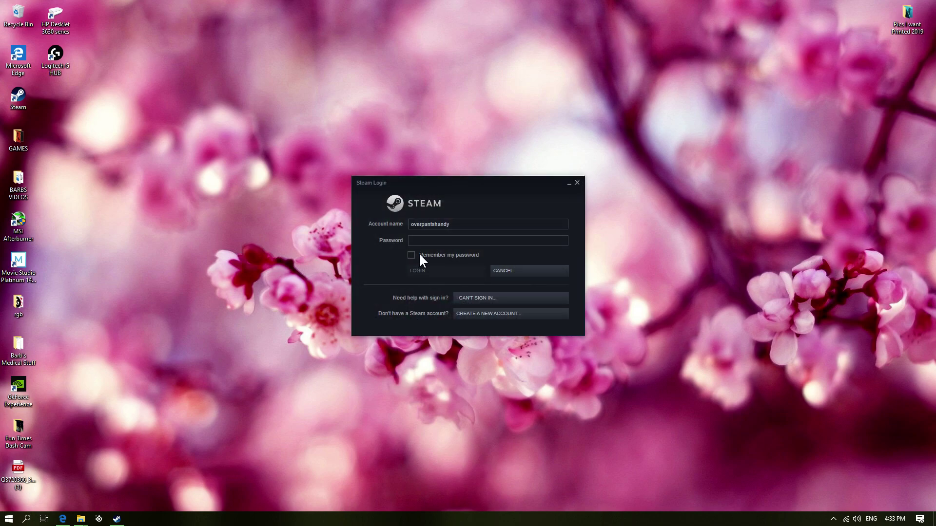
Sign in to Steam with the account password and close the Friends list window.
{"action": "left_click", "coordinate": [424, 239]}
{"action": "type", "text": "*"}
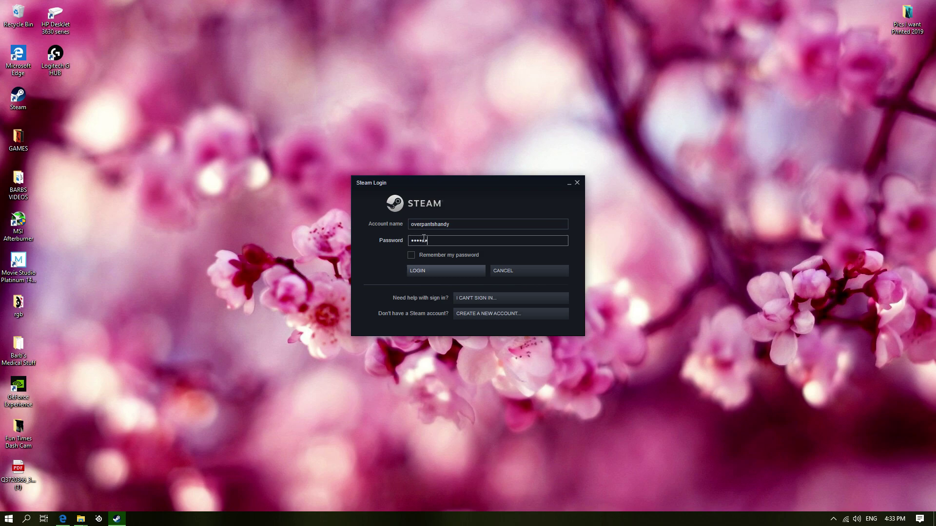
{"action": "type", "text": "*******"}
{"action": "key", "text": "Return"}
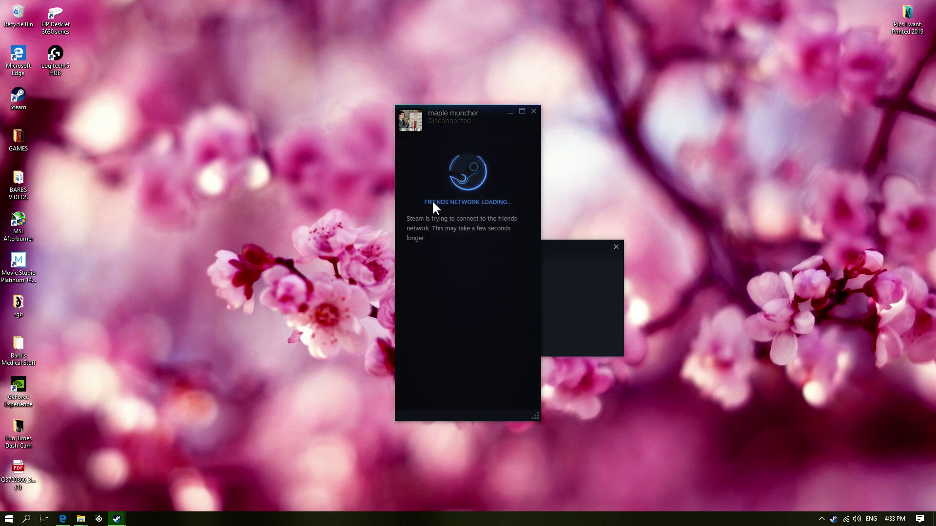
{"action": "left_click", "coordinate": [532, 110]}
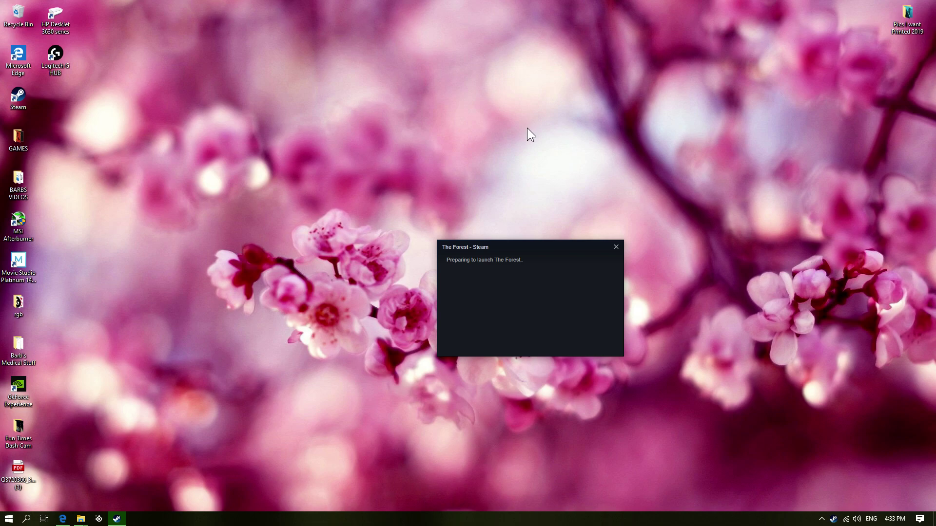
{"action": "right_click", "coordinate": [832, 519]}
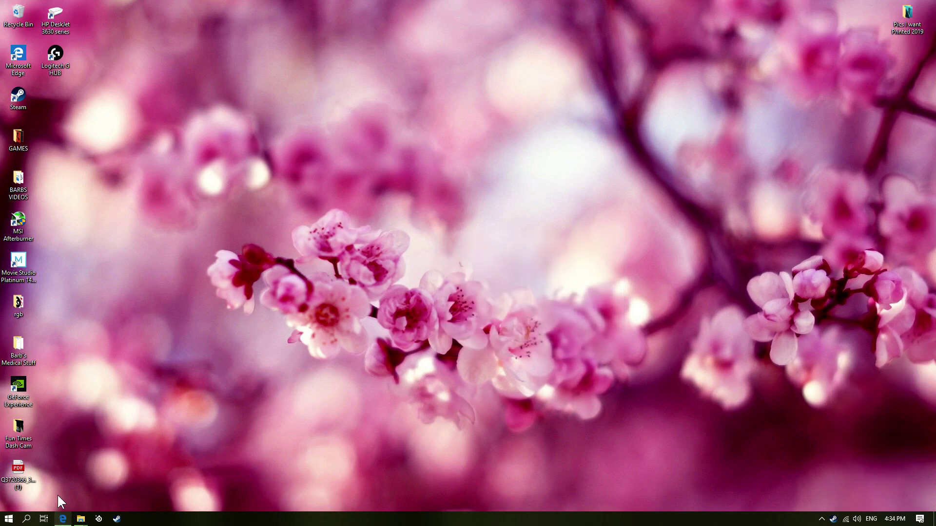
Open Steam's Library and select Age of Mythology in the game list.
{"action": "double_click", "coordinate": [6, 99]}
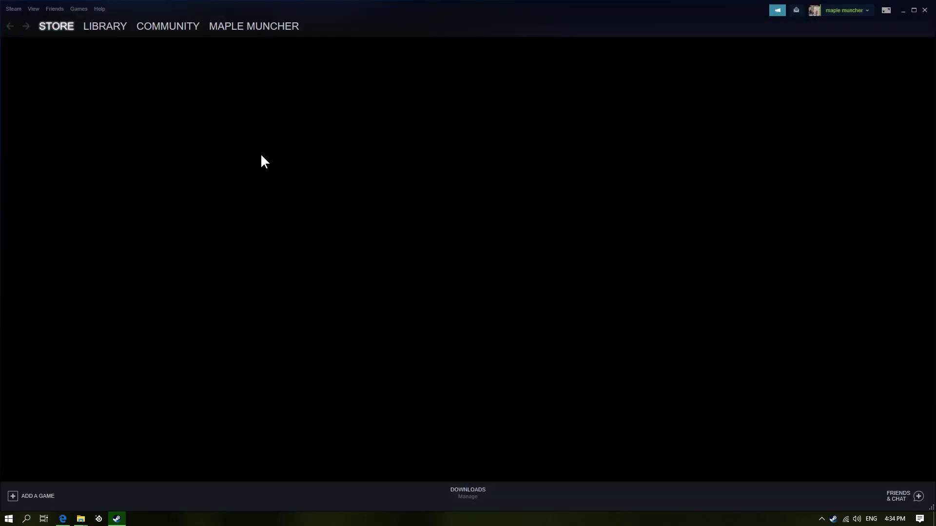
{"action": "left_click", "coordinate": [118, 28]}
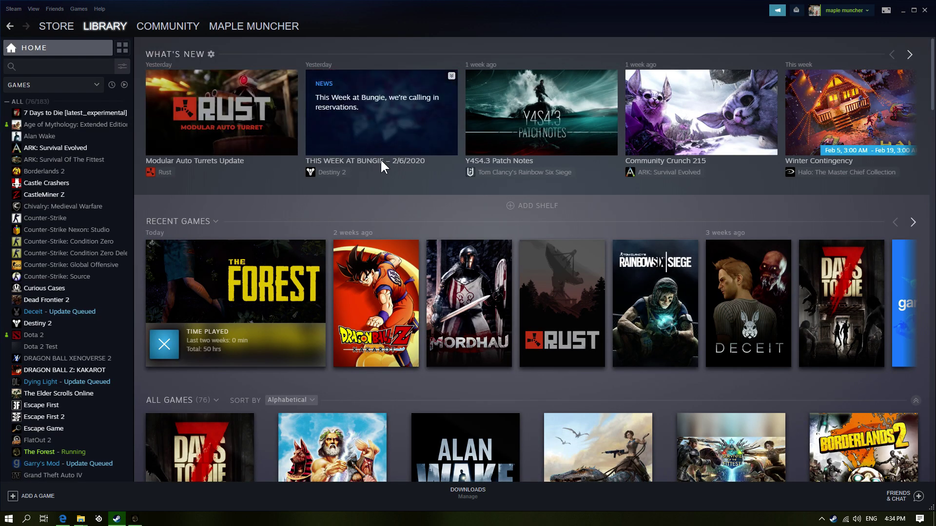
{"action": "mouse_move", "coordinate": [249, 306]}
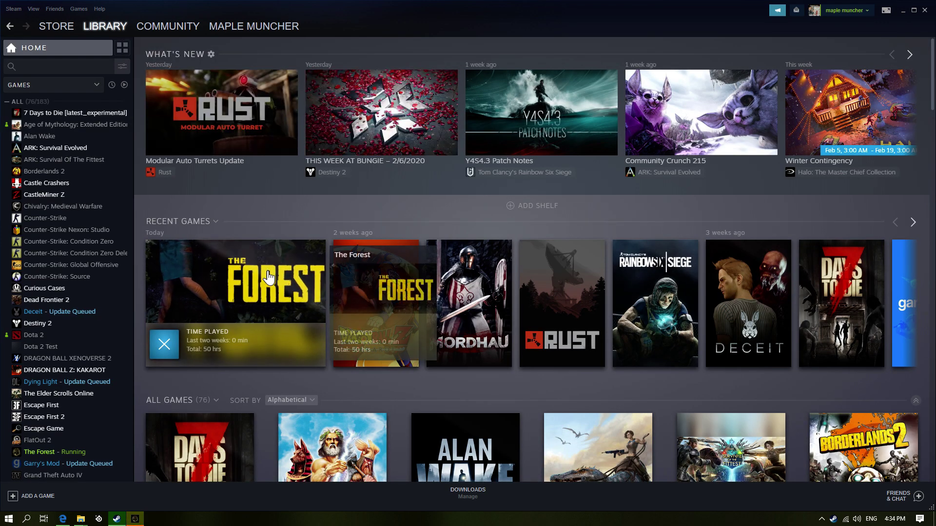
{"action": "left_click", "coordinate": [7, 128]}
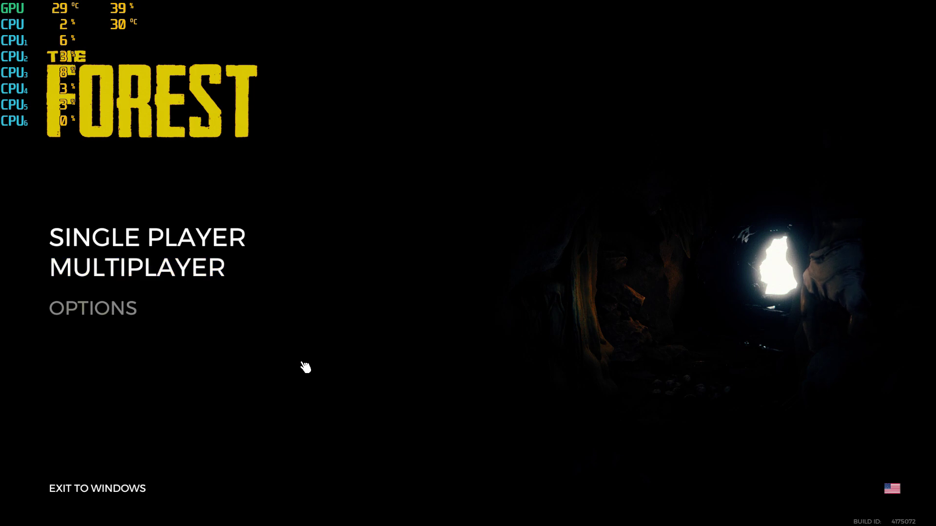
Leave The Forest's main menu and return to the Windows desktop.
{"action": "key", "text": "super"}
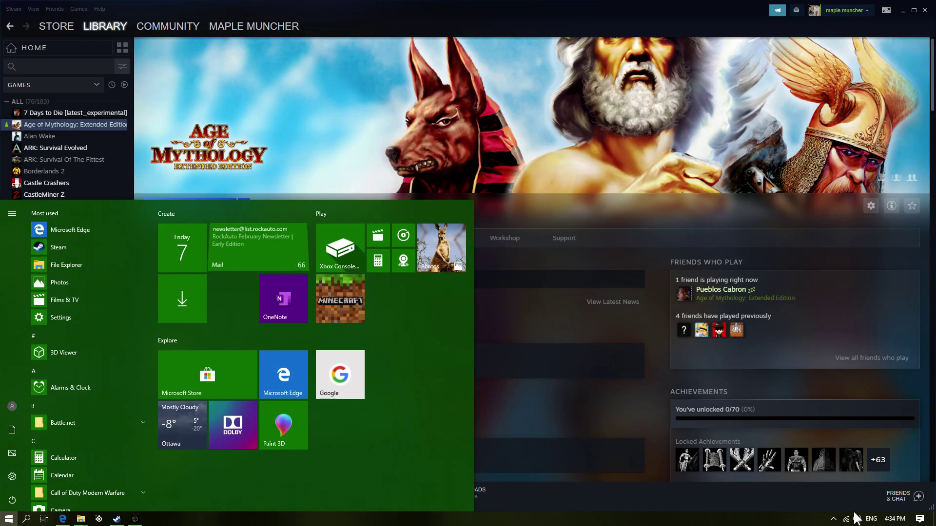
Open MSI Afterburner from the tray and go to its Monitoring settings.
{"action": "left_click", "coordinate": [832, 519]}
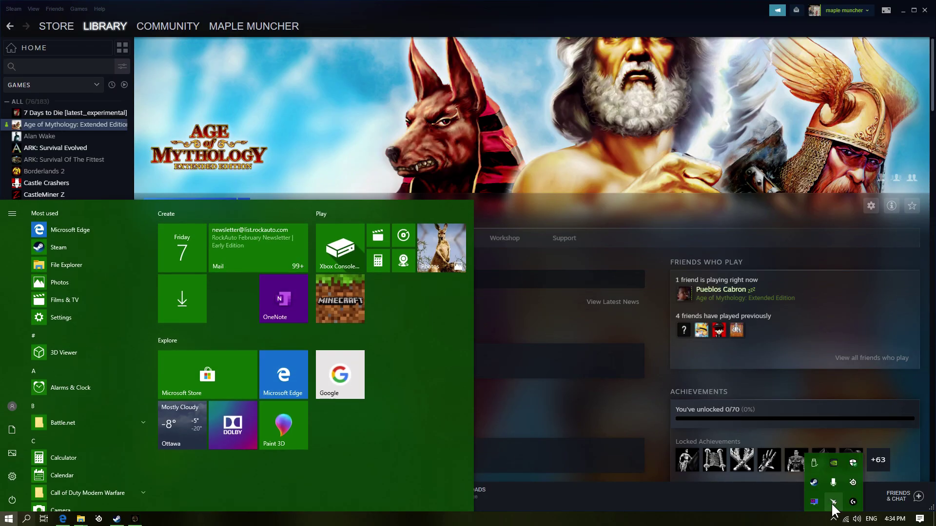
{"action": "left_click", "coordinate": [833, 502]}
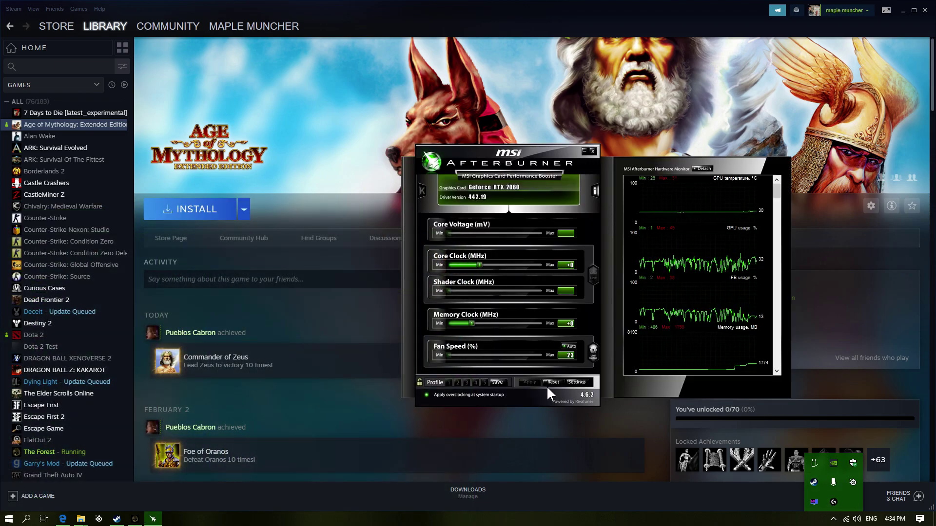
{"action": "left_click", "coordinate": [574, 382]}
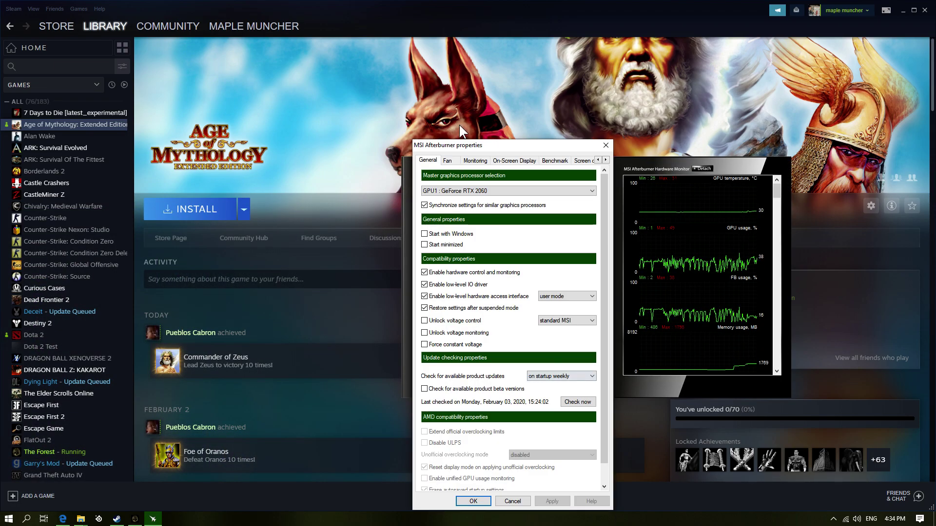
{"action": "left_click", "coordinate": [475, 159]}
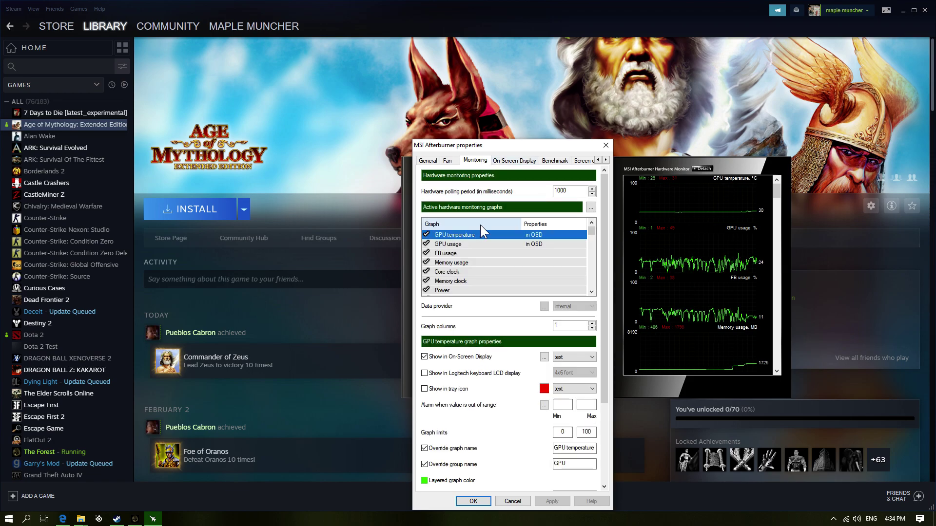
{"action": "scroll", "coordinate": [472, 253], "scroll_direction": "down", "scroll_amount": 4}
{"action": "scroll", "coordinate": [475, 253], "scroll_direction": "down", "scroll_amount": 5}
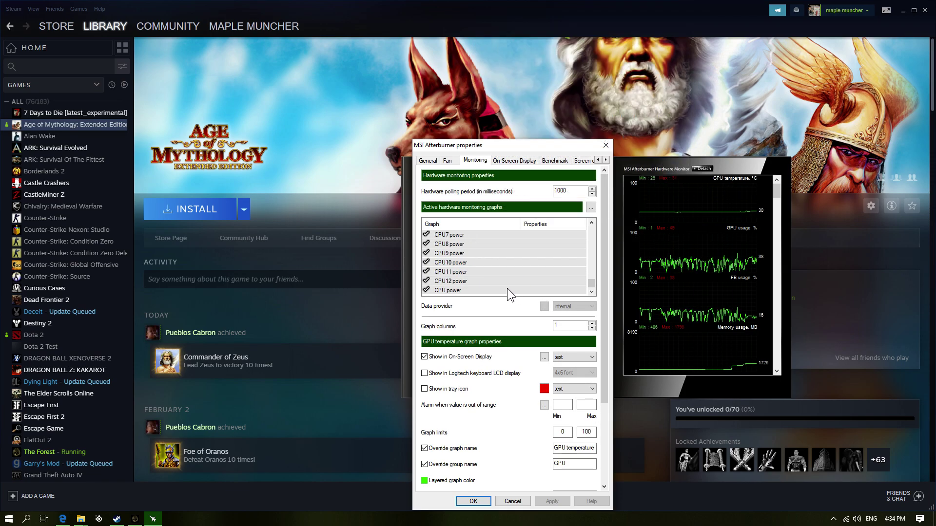
{"action": "scroll", "coordinate": [501, 275], "scroll_direction": "up", "scroll_amount": 3}
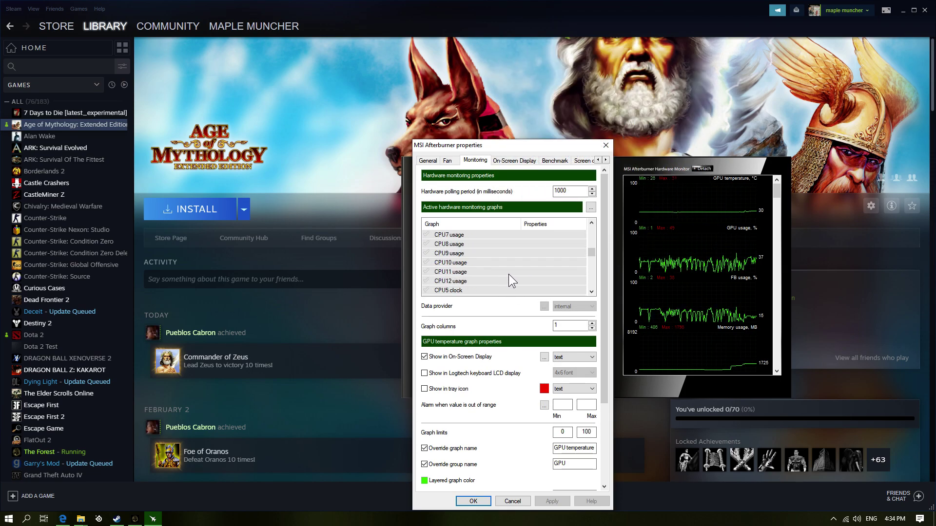
{"action": "scroll", "coordinate": [487, 263], "scroll_direction": "up", "scroll_amount": 2}
Remove Framerate Min, Avg and 1% Low from the OSD, add plain Framerate, and confirm.
{"action": "left_click", "coordinate": [453, 244]}
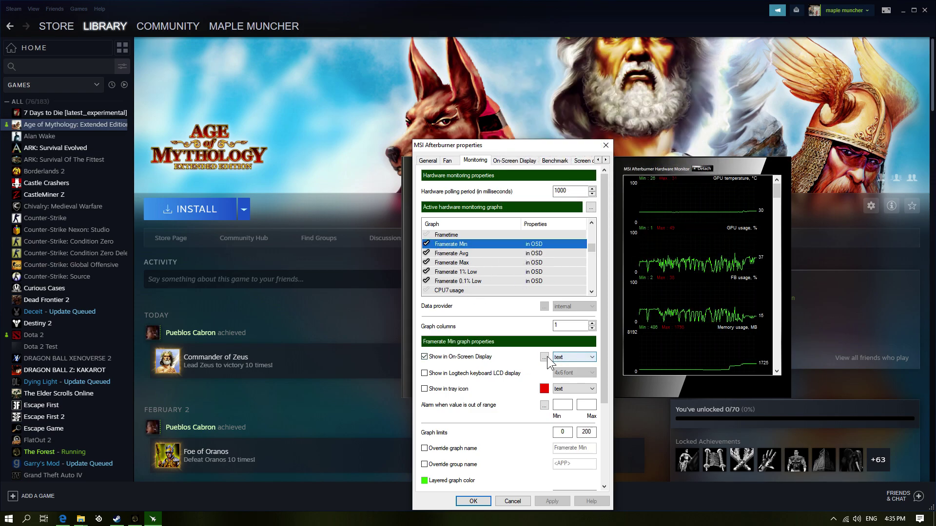
{"action": "left_click", "coordinate": [426, 244]}
{"action": "left_click", "coordinate": [426, 244]}
{"action": "left_click", "coordinate": [426, 253]}
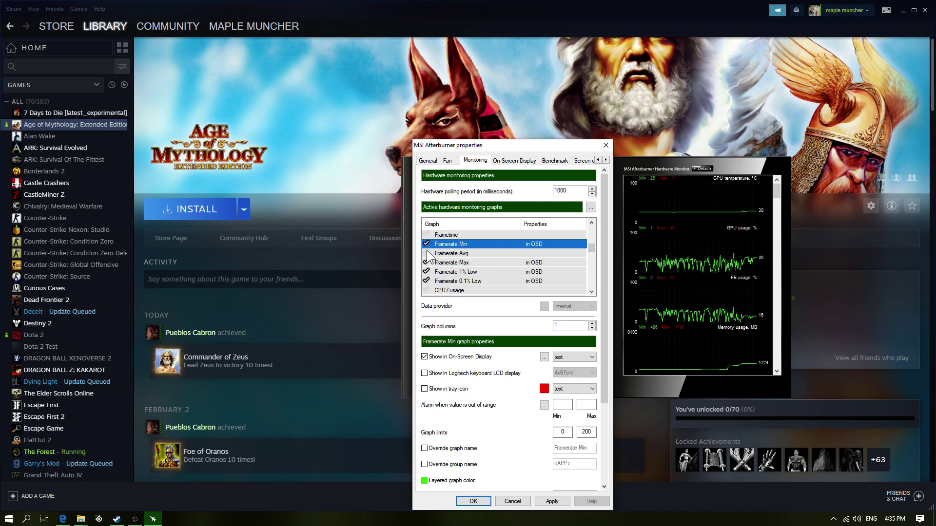
{"action": "left_click", "coordinate": [426, 244]}
{"action": "left_click", "coordinate": [426, 272]}
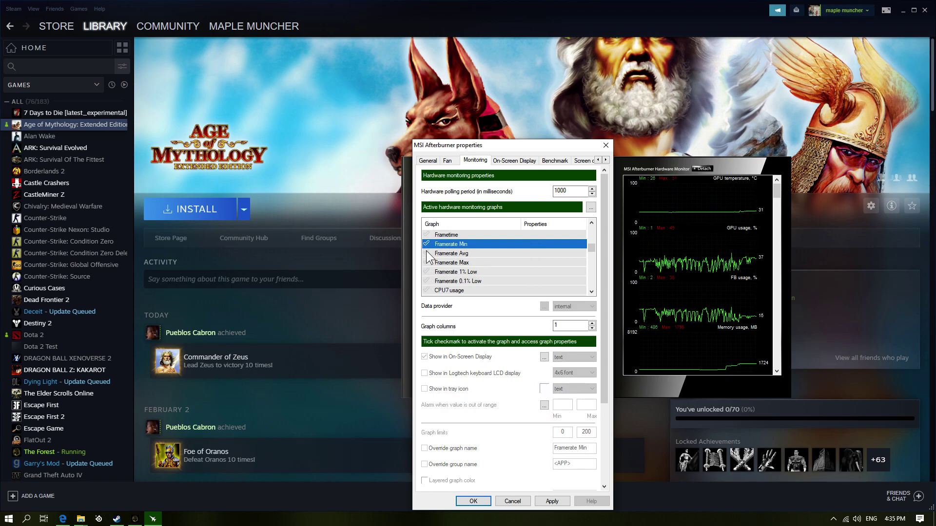
{"action": "left_click", "coordinate": [435, 234]}
{"action": "scroll", "coordinate": [433, 240], "scroll_direction": "up", "scroll_amount": 2}
{"action": "left_click", "coordinate": [447, 280]}
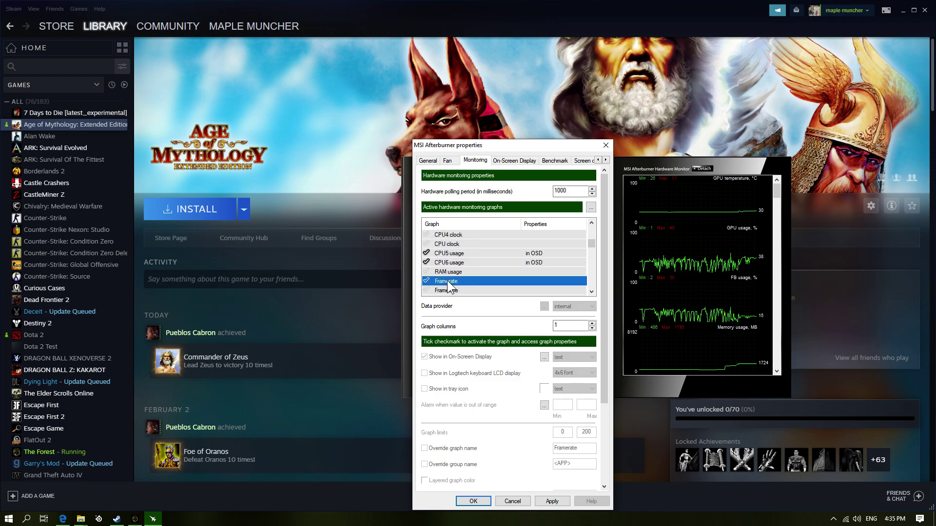
{"action": "left_click", "coordinate": [427, 280]}
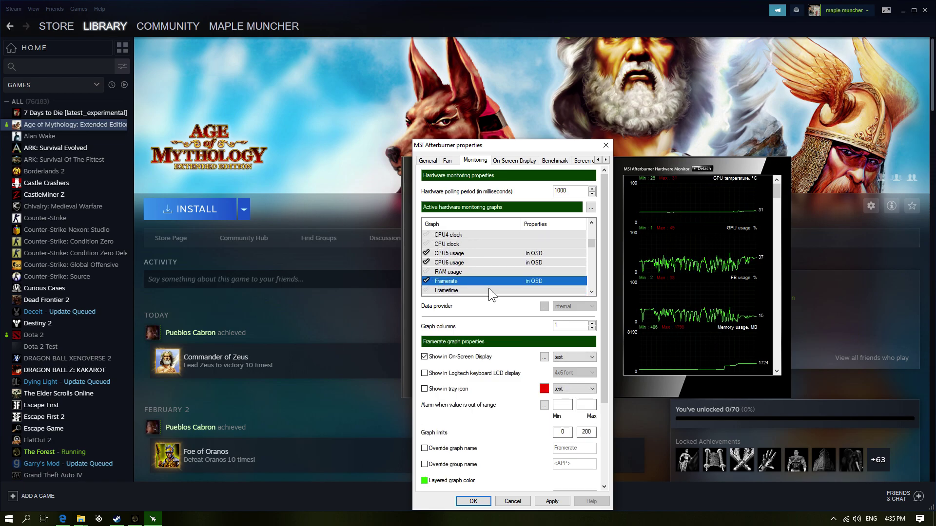
{"action": "left_click", "coordinate": [473, 500]}
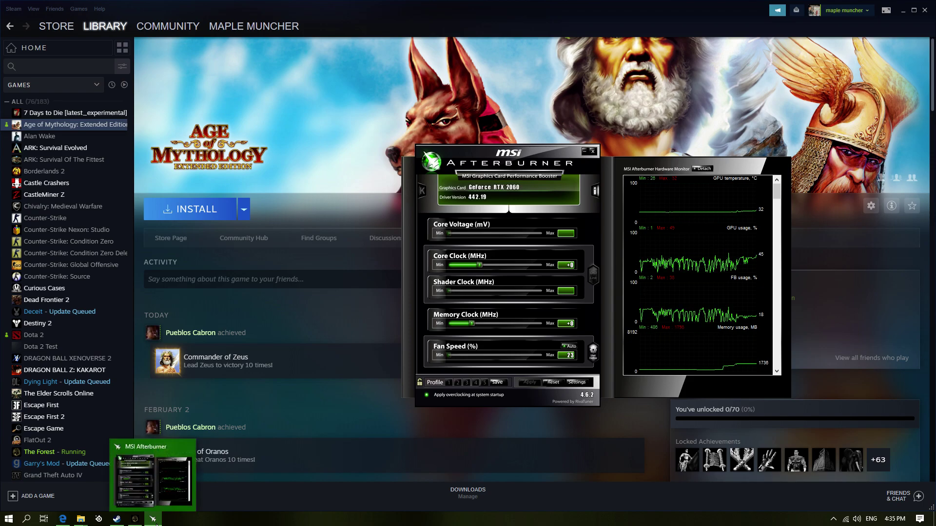
Check the overlay in The Forest, then reopen Afterburner's Monitoring settings.
{"action": "left_click", "coordinate": [135, 518]}
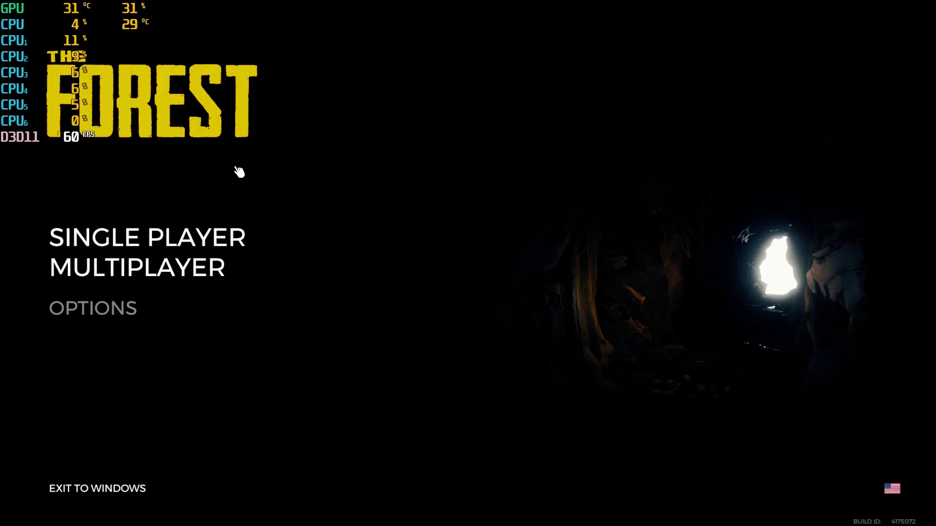
{"action": "key", "text": "super"}
{"action": "left_click", "coordinate": [153, 519]}
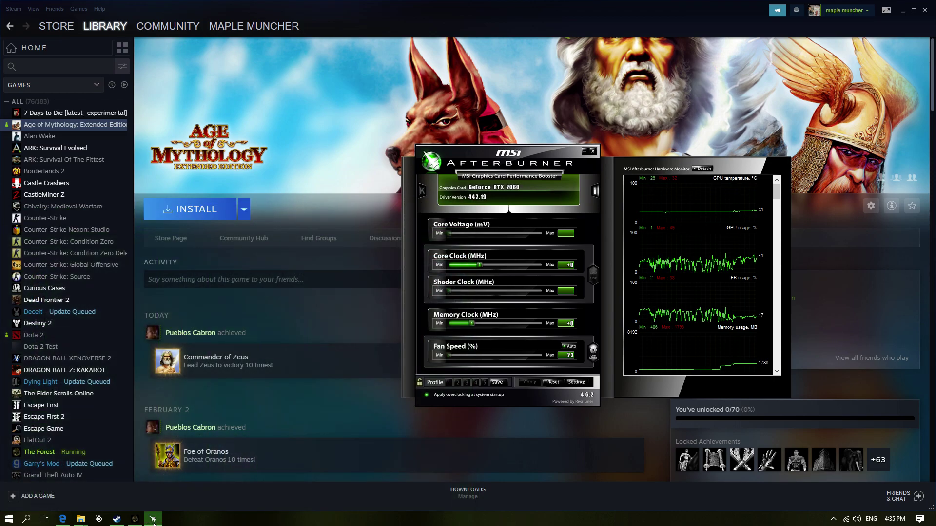
{"action": "left_click", "coordinate": [573, 381]}
{"action": "left_click", "coordinate": [500, 161]}
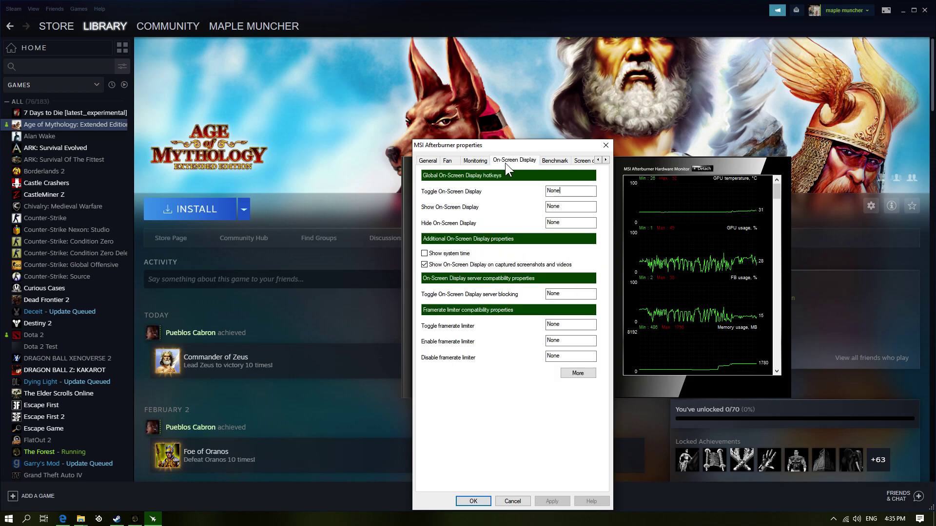
{"action": "left_click", "coordinate": [478, 164]}
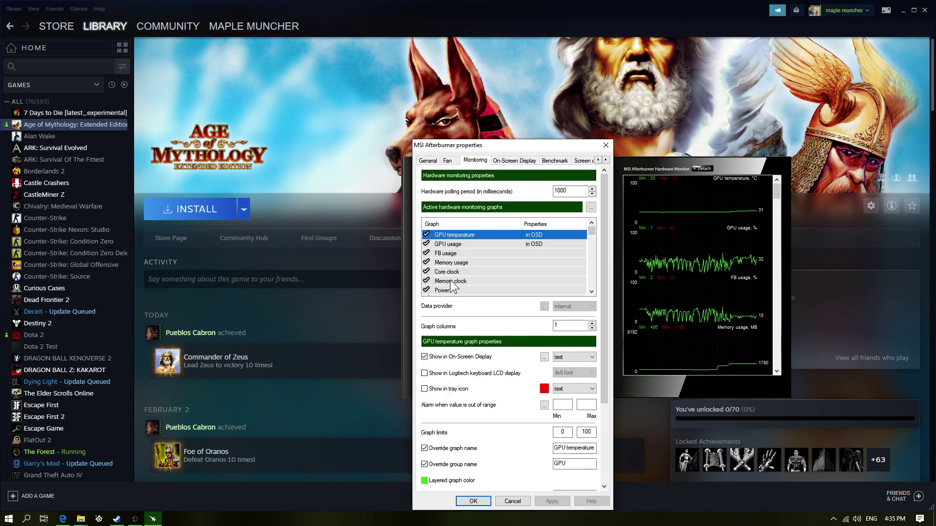
Re-enable Framerate Min and Framerate 0.1% Low in the on-screen display and confirm.
{"action": "left_click_drag", "start_coordinate": [592, 230], "coordinate": [592, 250]}
{"action": "left_click", "coordinate": [449, 253]}
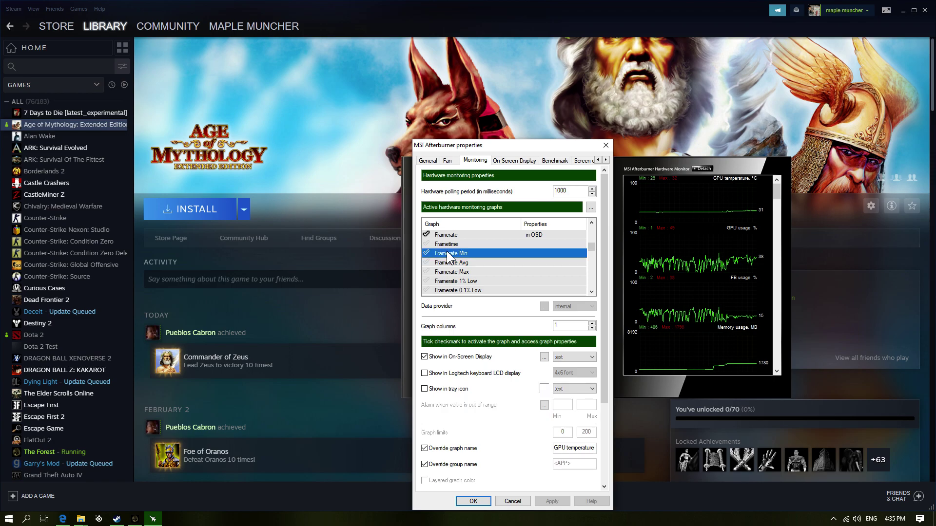
{"action": "left_click", "coordinate": [427, 252]}
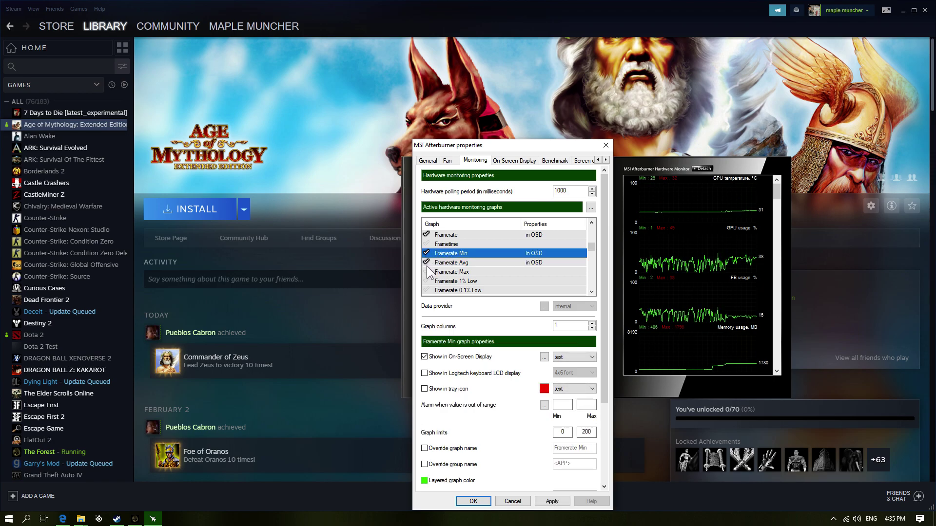
{"action": "left_click", "coordinate": [426, 291]}
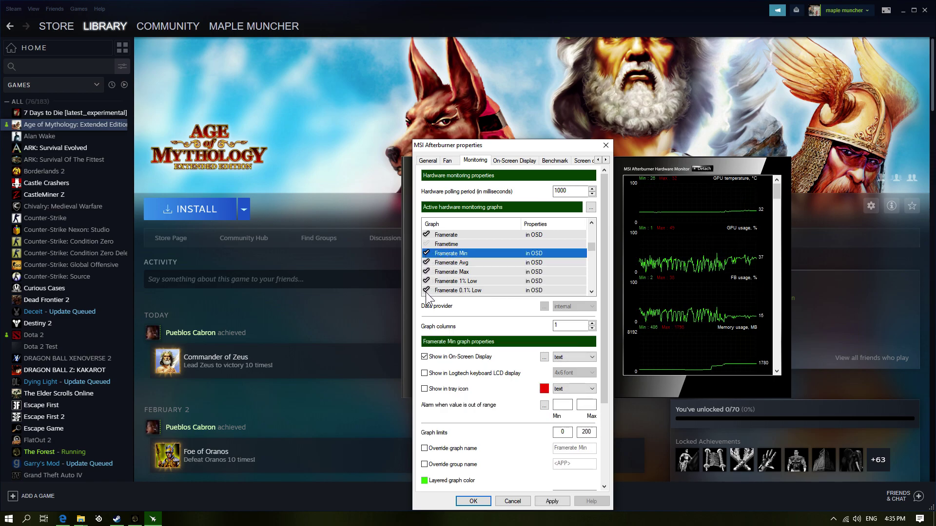
{"action": "left_click", "coordinate": [472, 501]}
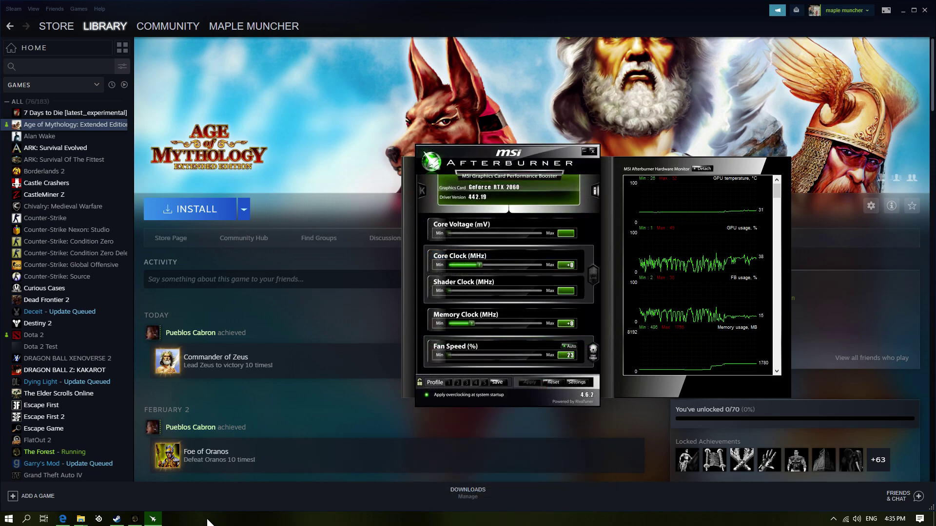
Glance at the game overlay, then return to Afterburner's Monitoring graph list.
{"action": "left_click", "coordinate": [135, 519]}
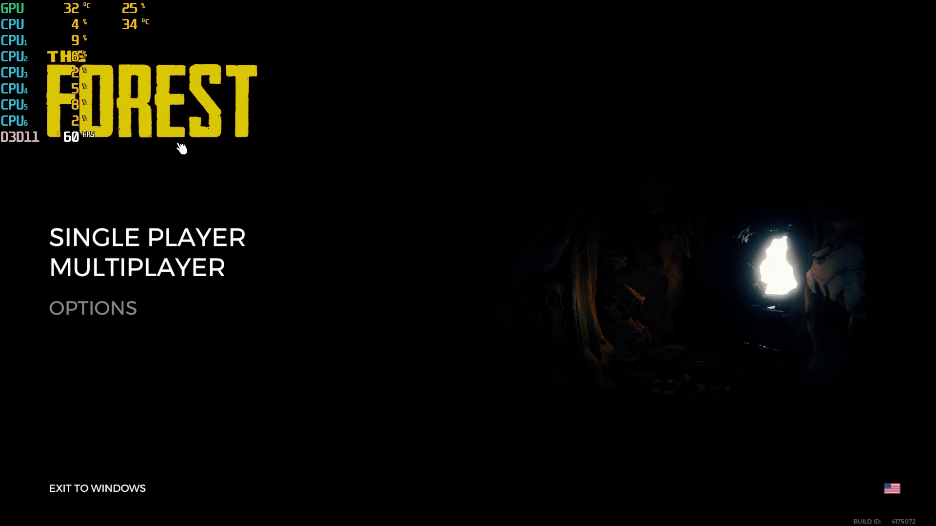
{"action": "key", "text": "super"}
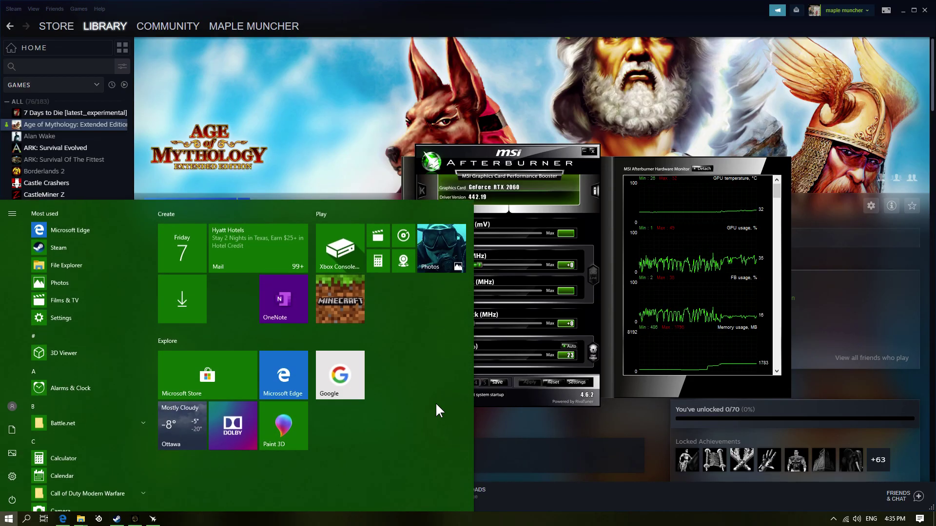
{"action": "left_click", "coordinate": [540, 391]}
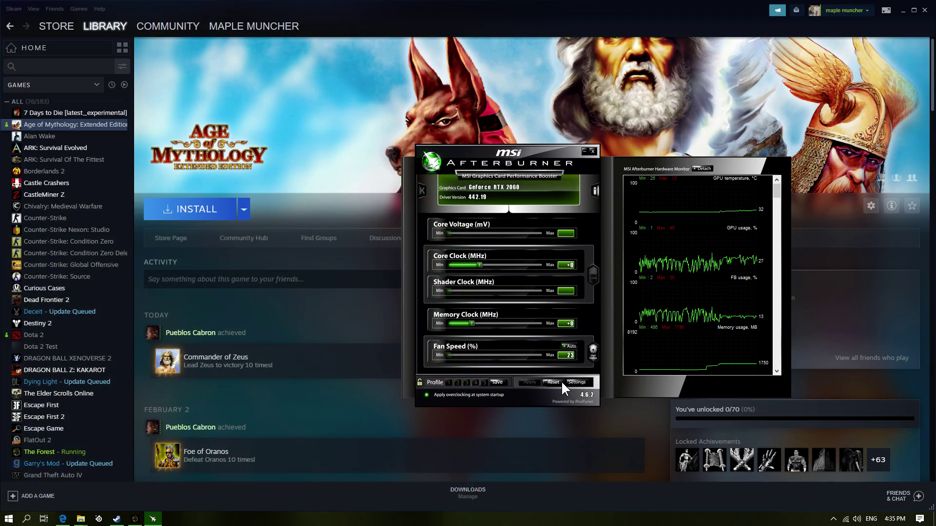
{"action": "left_click", "coordinate": [577, 382]}
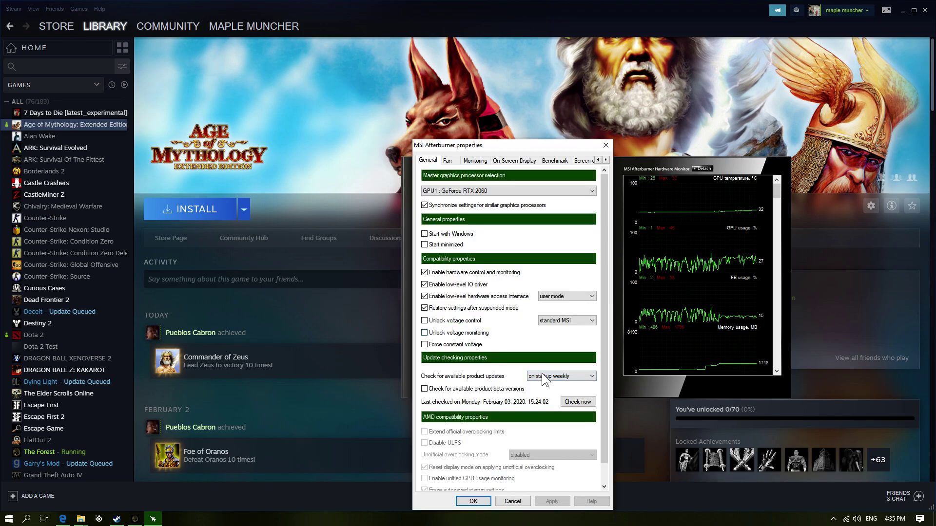
{"action": "left_click", "coordinate": [482, 158]}
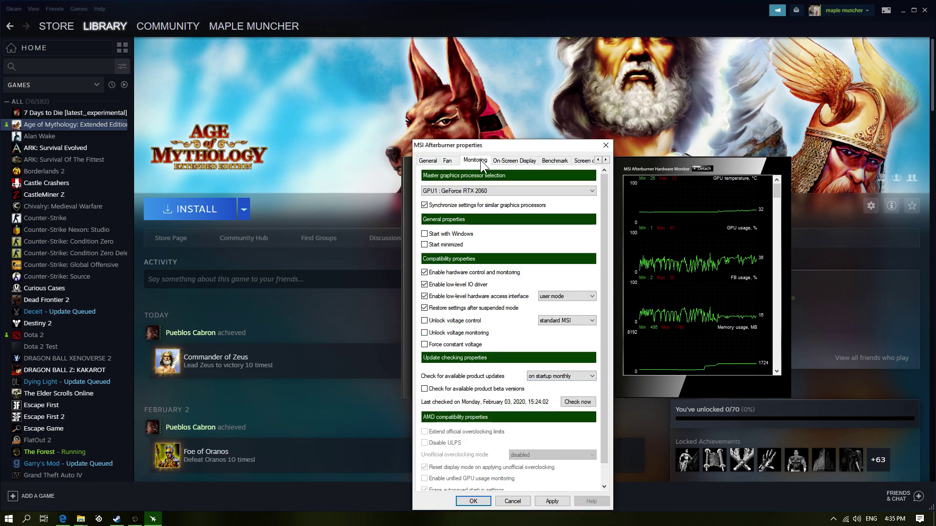
{"action": "scroll", "coordinate": [499, 271], "scroll_direction": "down", "scroll_amount": 5}
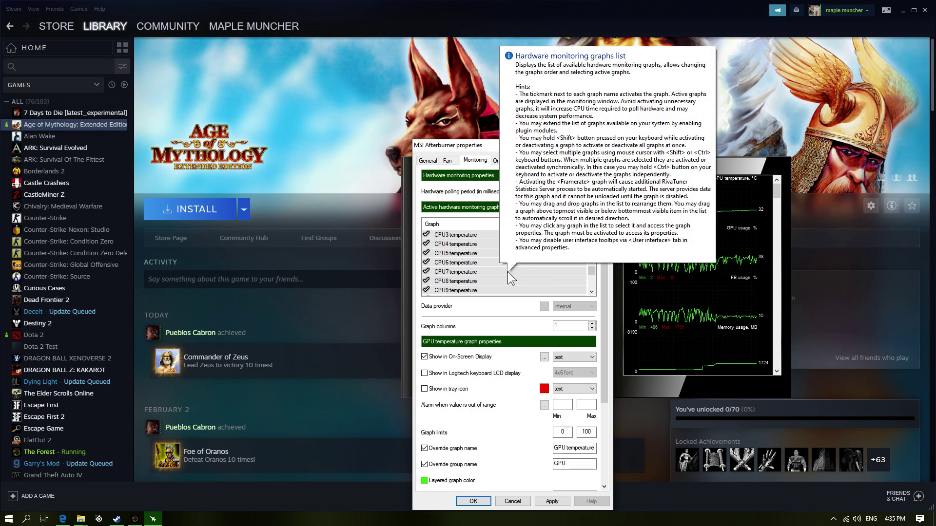
{"action": "scroll", "coordinate": [508, 271], "scroll_direction": "down", "scroll_amount": 5}
{"action": "scroll", "coordinate": [508, 271], "scroll_direction": "down", "scroll_amount": 5}
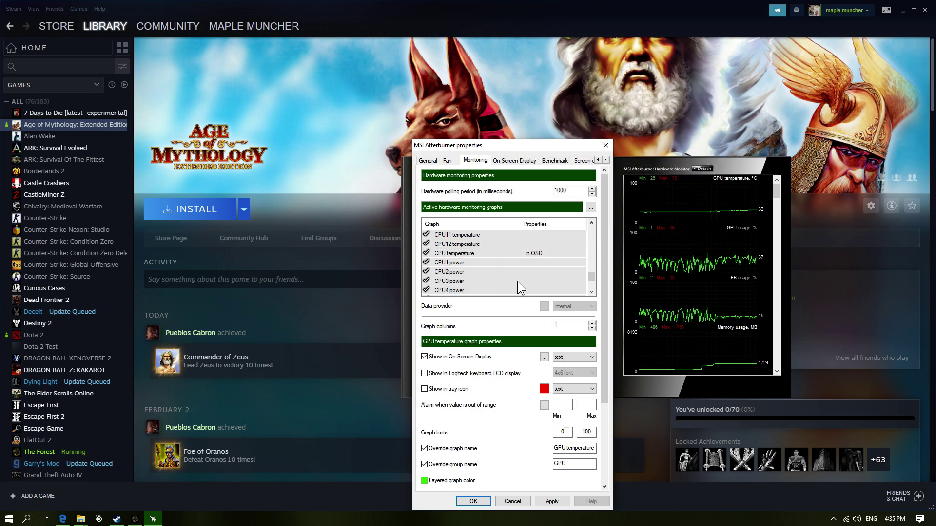
{"action": "scroll", "coordinate": [528, 258], "scroll_direction": "up", "scroll_amount": 15}
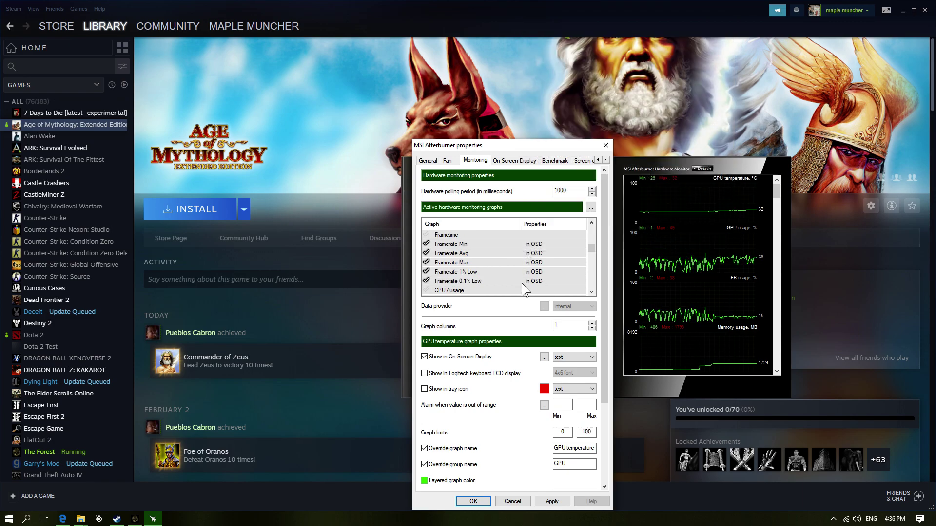
Set Framerate 0.1% Low and 1% Low to display as graphs, then apply and confirm.
{"action": "left_click", "coordinate": [538, 282]}
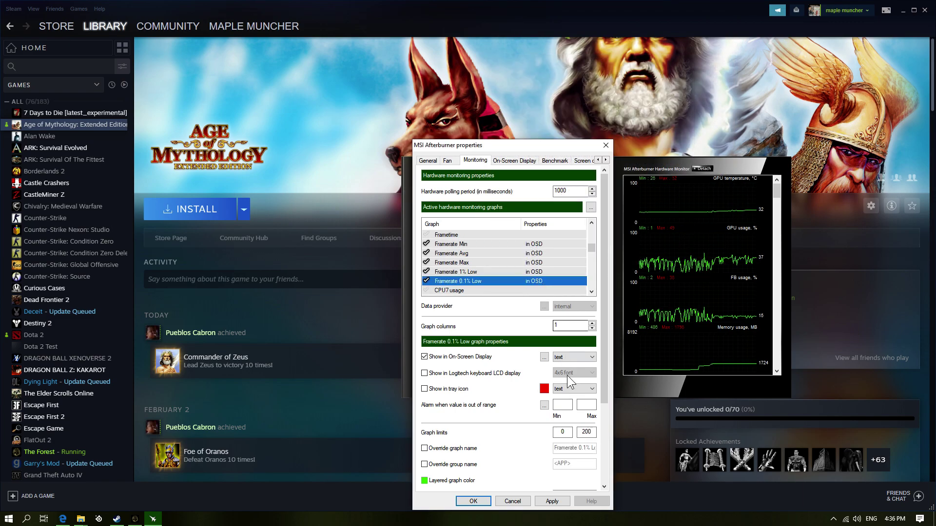
{"action": "left_click", "coordinate": [569, 358]}
{"action": "left_click", "coordinate": [574, 371]}
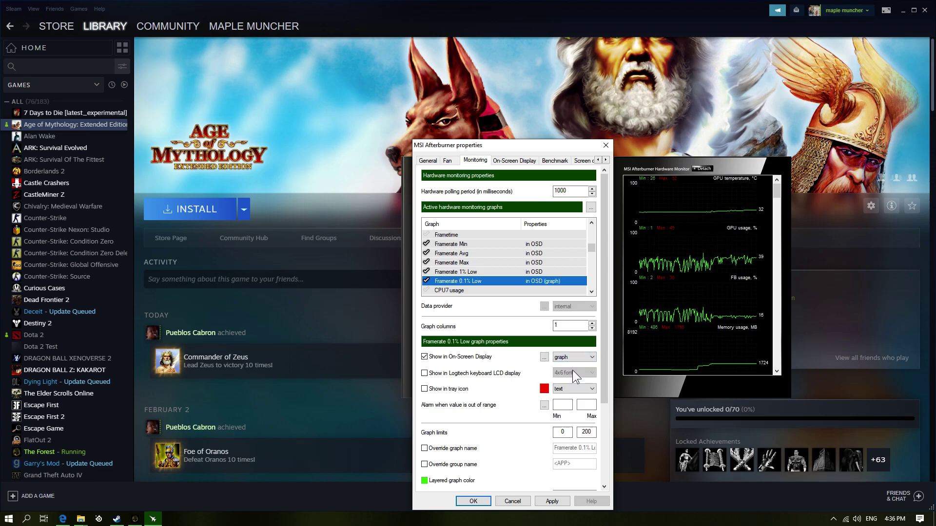
{"action": "left_click", "coordinate": [542, 271]}
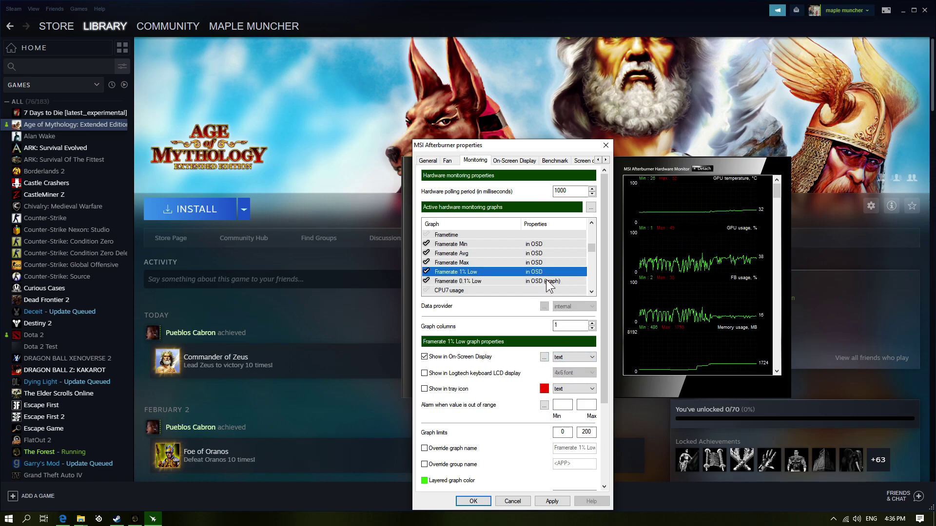
{"action": "left_click", "coordinate": [572, 356]}
{"action": "left_click", "coordinate": [569, 370]}
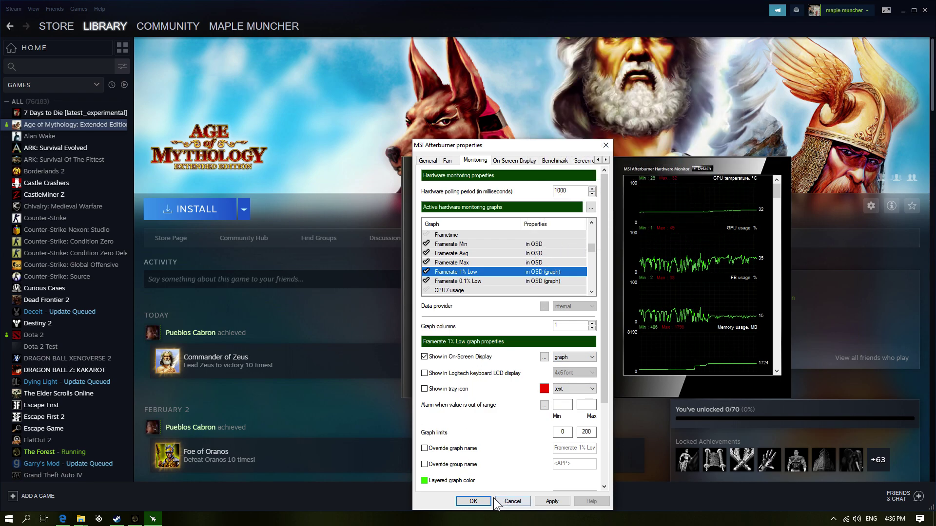
{"action": "left_click", "coordinate": [551, 501]}
{"action": "left_click", "coordinate": [471, 501]}
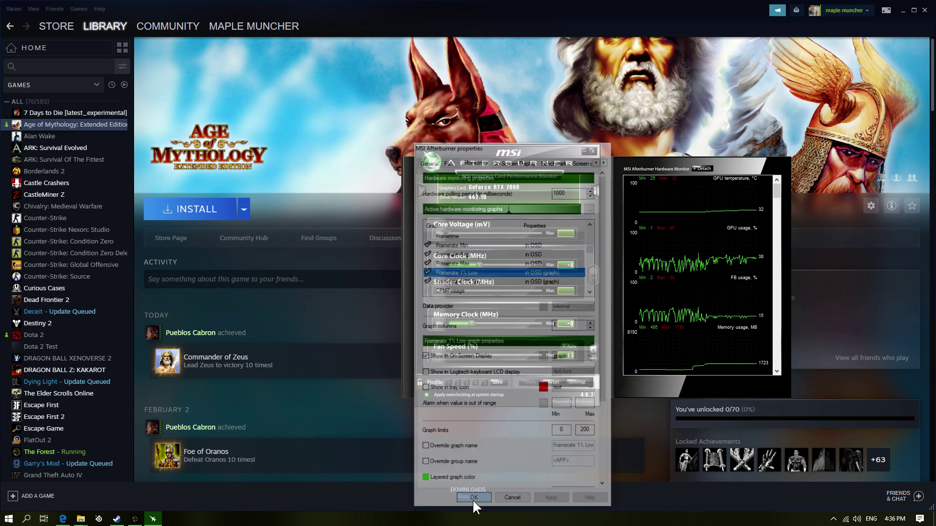
Return to The Forest and start a Single Player New Game on PEACEFUL difficulty.
{"action": "left_click", "coordinate": [135, 518]}
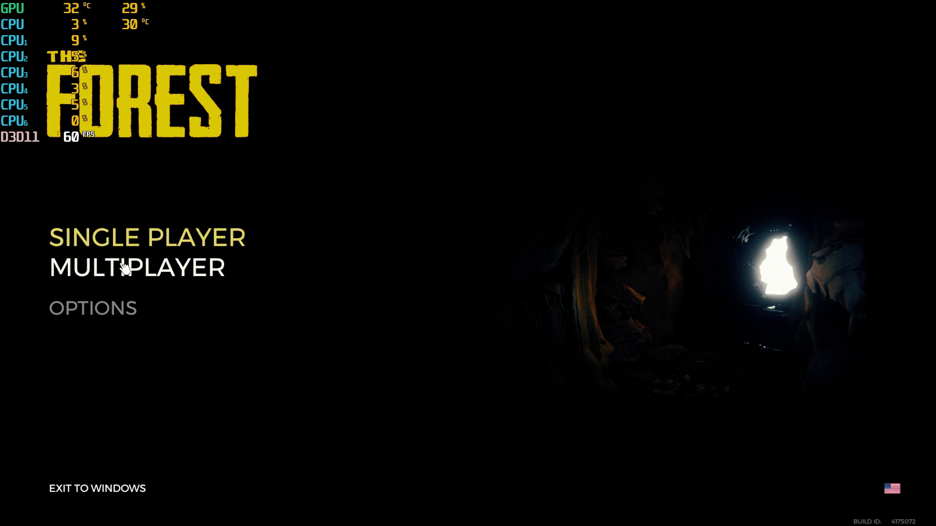
{"action": "left_click", "coordinate": [128, 241]}
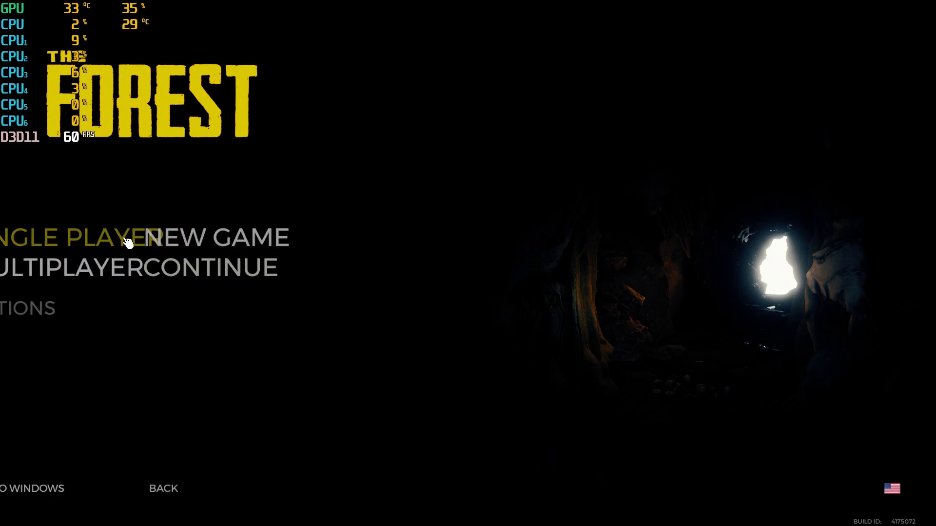
{"action": "left_click", "coordinate": [128, 241]}
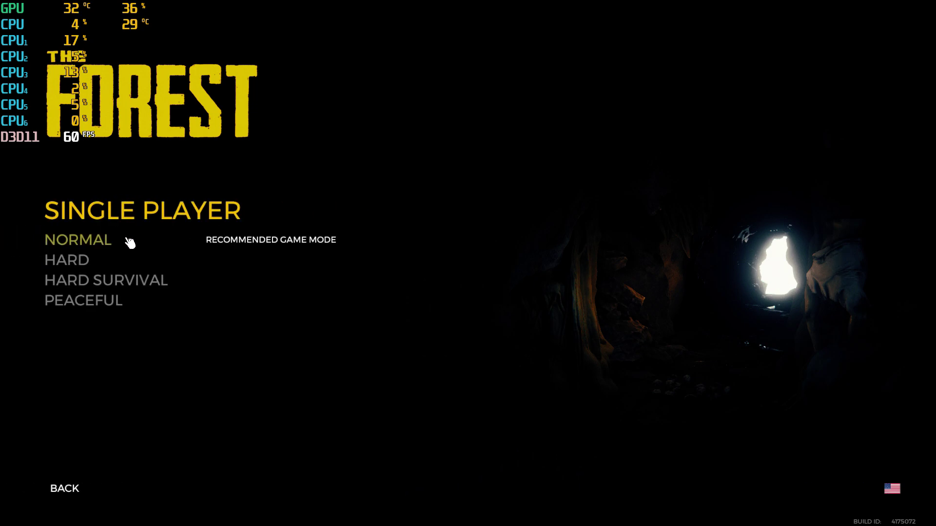
{"action": "left_click", "coordinate": [91, 307]}
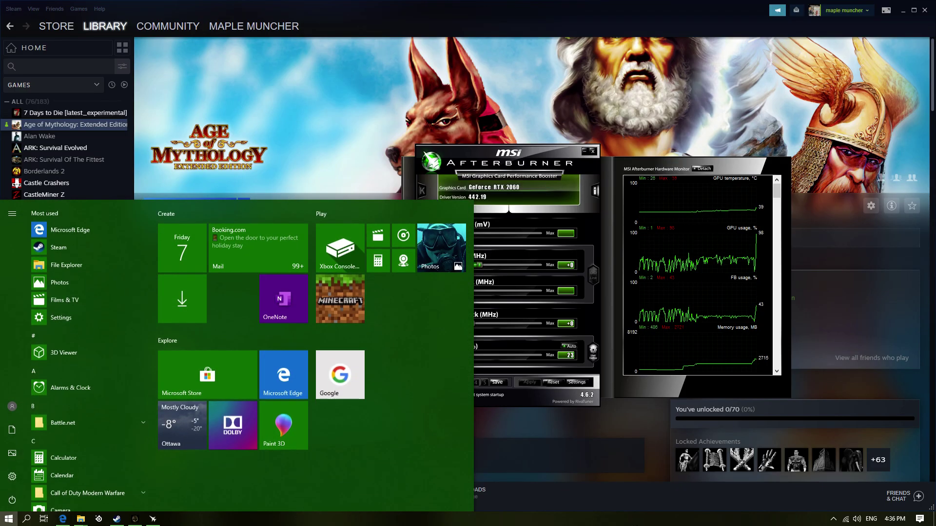
Close MSI Afterburner via its taskbar button's Close window, then open the Start menu.
{"action": "left_click", "coordinate": [833, 519]}
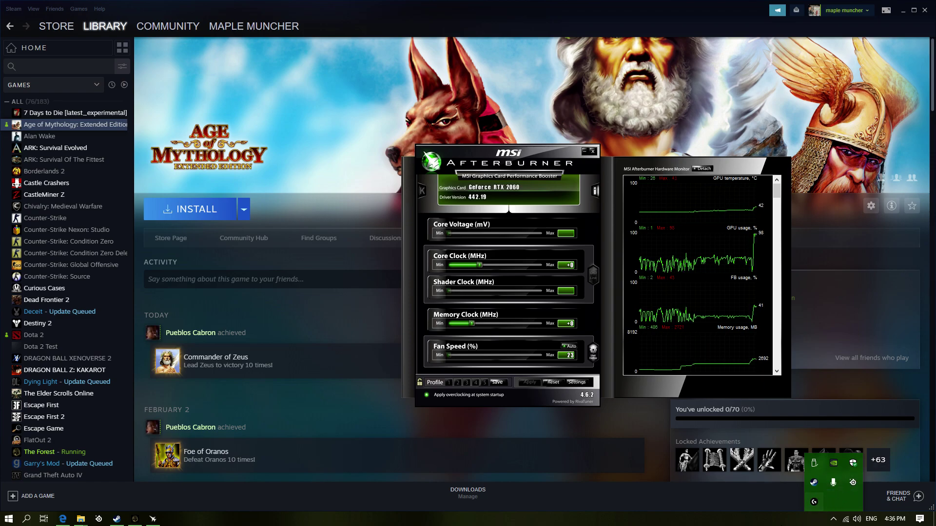
{"action": "right_click", "coordinate": [151, 519]}
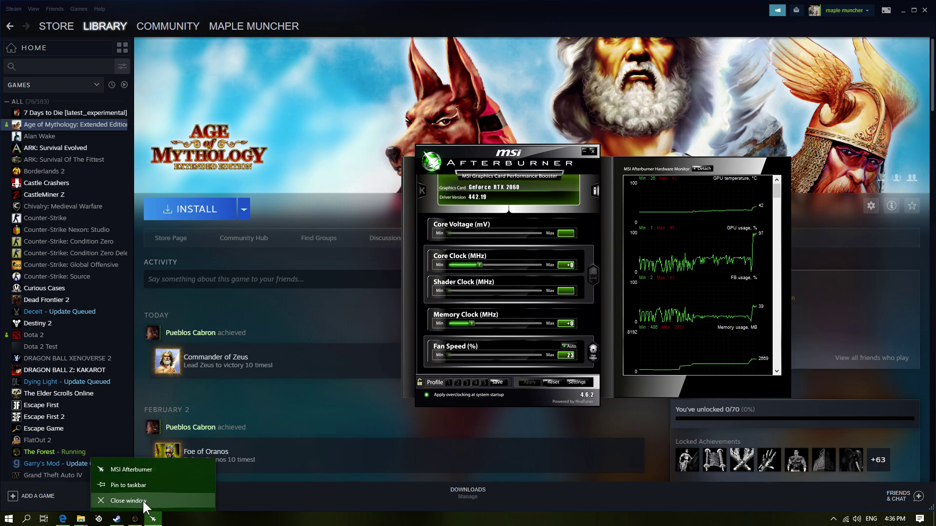
{"action": "left_click", "coordinate": [137, 507]}
{"action": "left_click", "coordinate": [9, 519]}
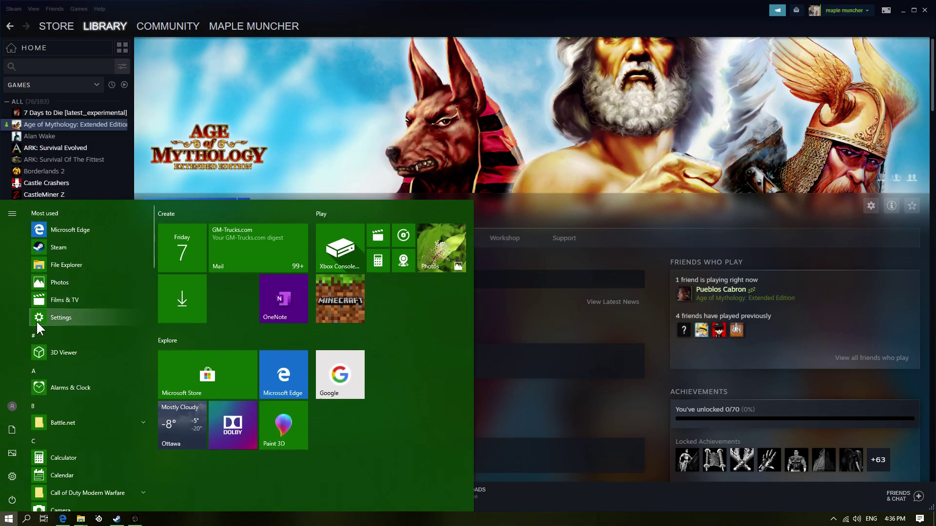
Relaunch MSI Afterburner from a Start search for 'msi' with admin approval, then minimize Steam to the desktop.
{"action": "type", "text": "msi"}
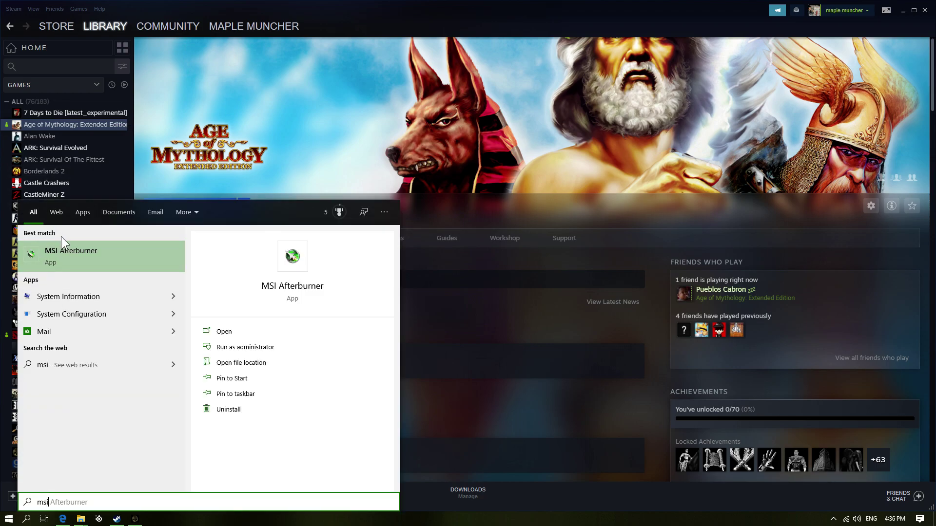
{"action": "left_click", "coordinate": [60, 249]}
{"action": "left_click", "coordinate": [384, 326]}
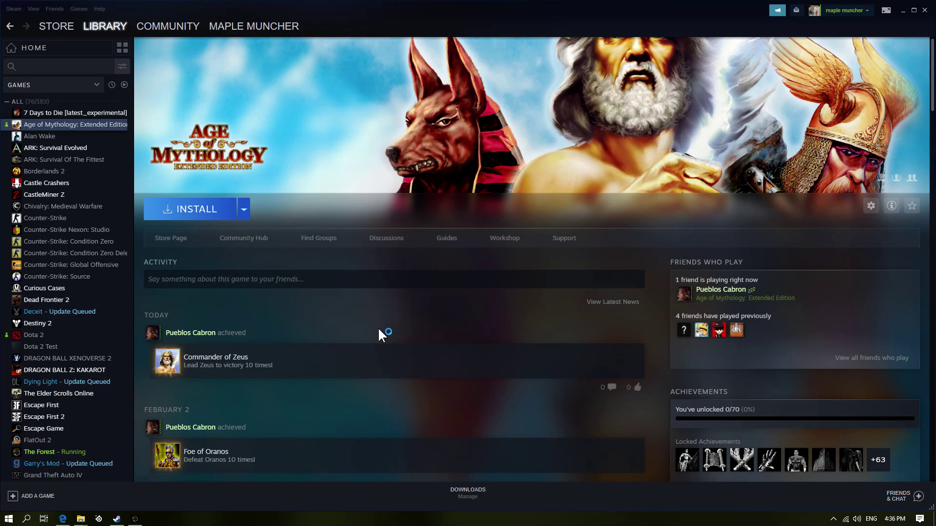
{"action": "left_click", "coordinate": [904, 11]}
{"action": "left_click", "coordinate": [833, 519]}
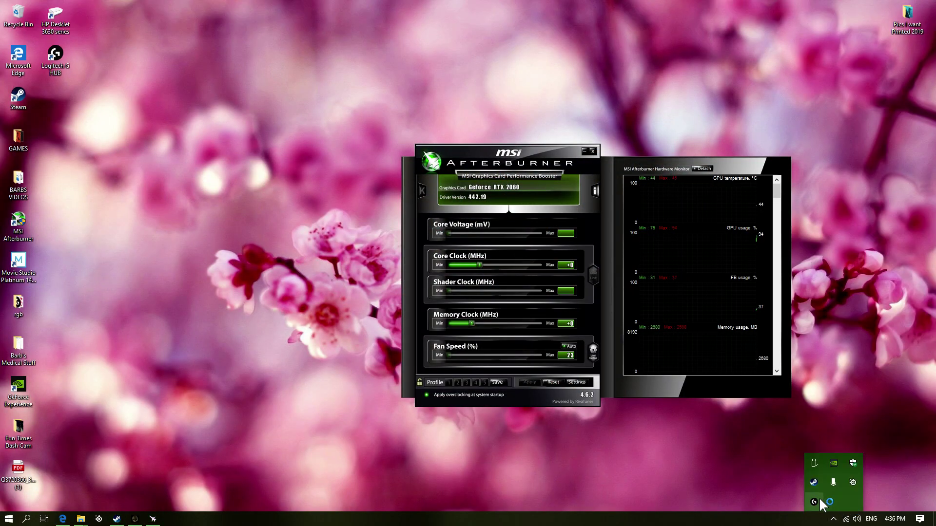